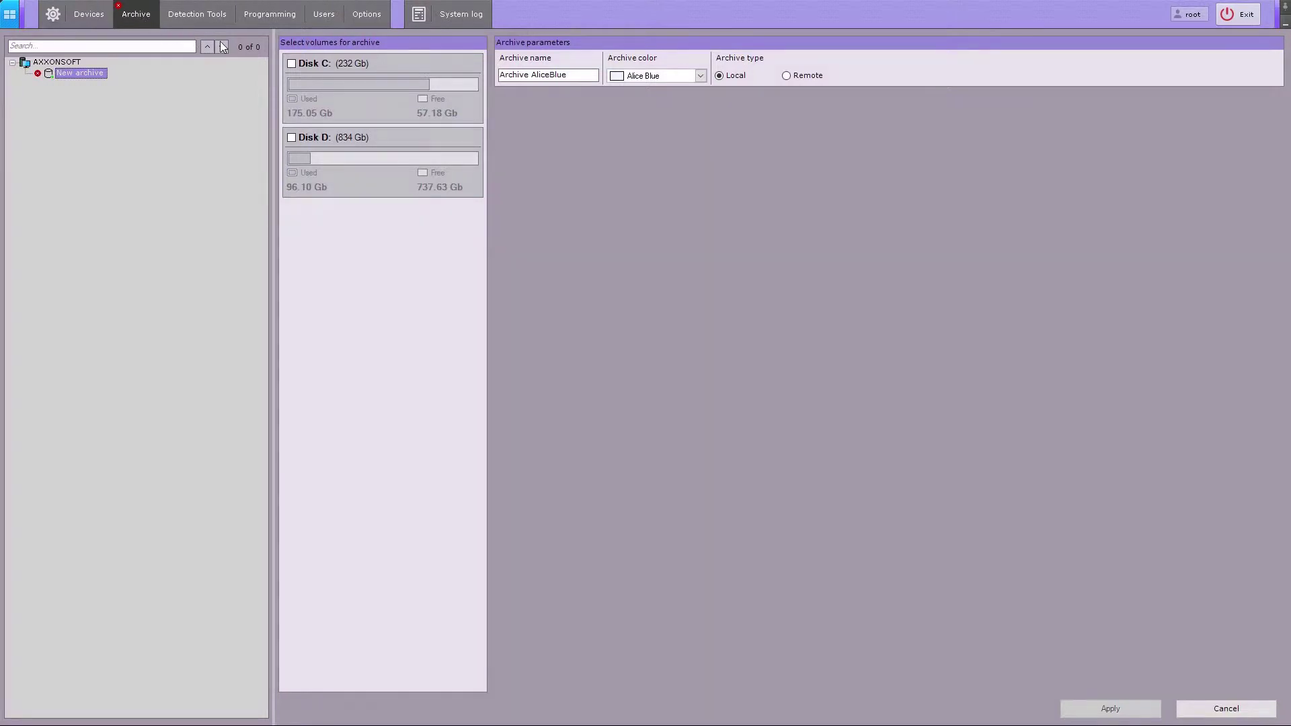
Put Archive AliceBlue on Disk C, enter 20, slide it to 23.44 Gb, and save.
{"action": "left_click", "coordinate": [291, 64]}
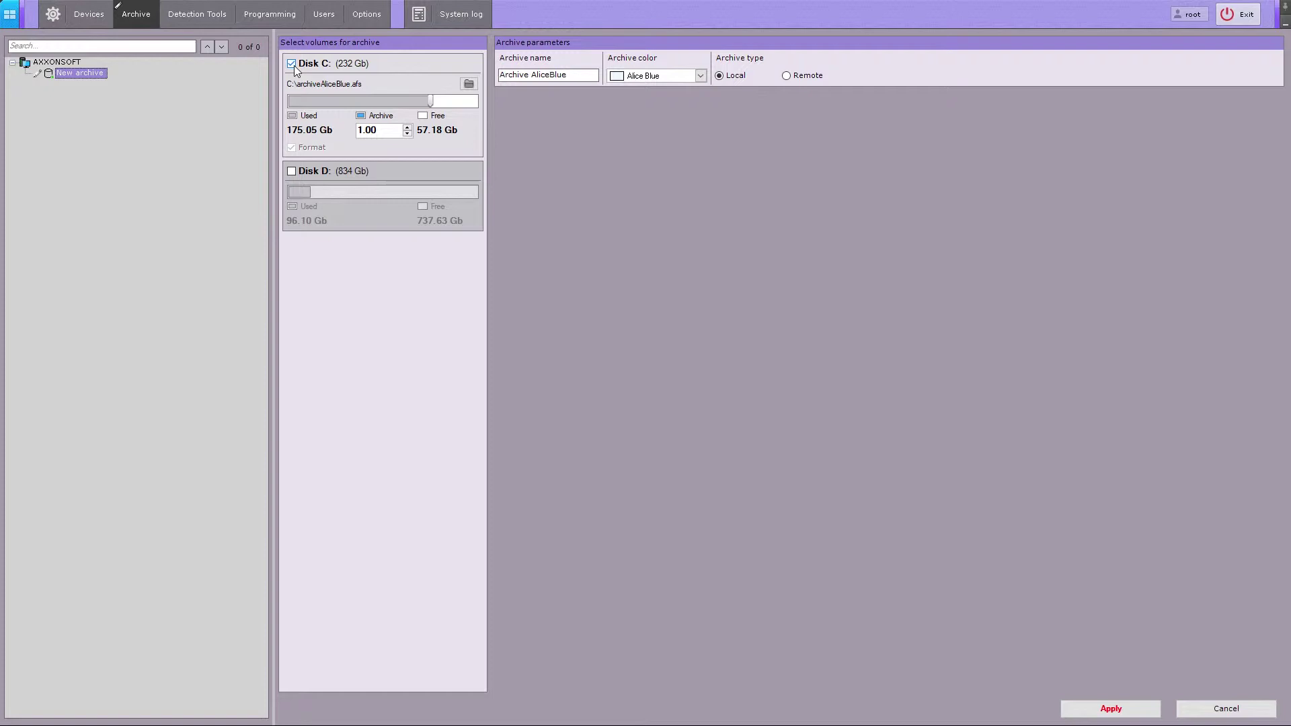
{"action": "left_click", "coordinate": [360, 130]}
{"action": "key", "text": "BackSpace"}
{"action": "type", "text": "20"}
{"action": "left_click_drag", "start_coordinate": [430, 101], "coordinate": [450, 105]}
{"action": "left_click", "coordinate": [1091, 702]}
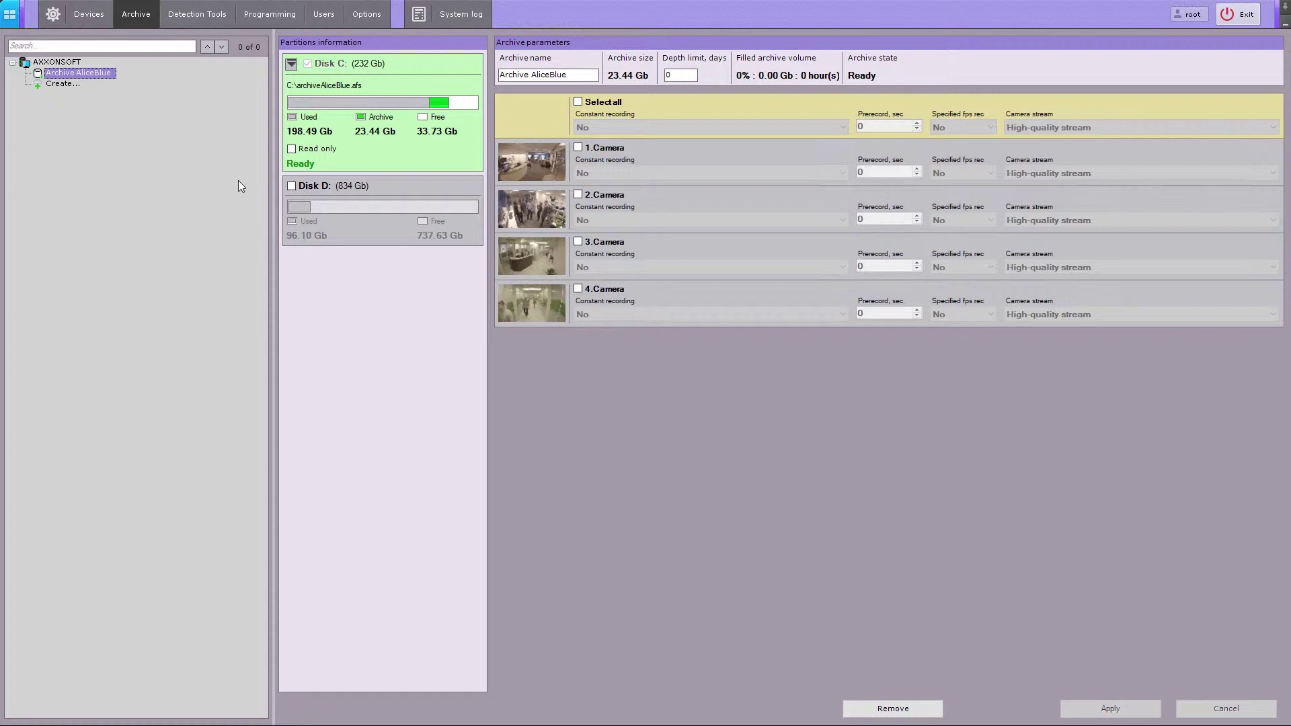
Start another archive, then delete the New Volume (E:) partition on Disk 1 in Disk Management.
{"action": "left_click", "coordinate": [68, 87]}
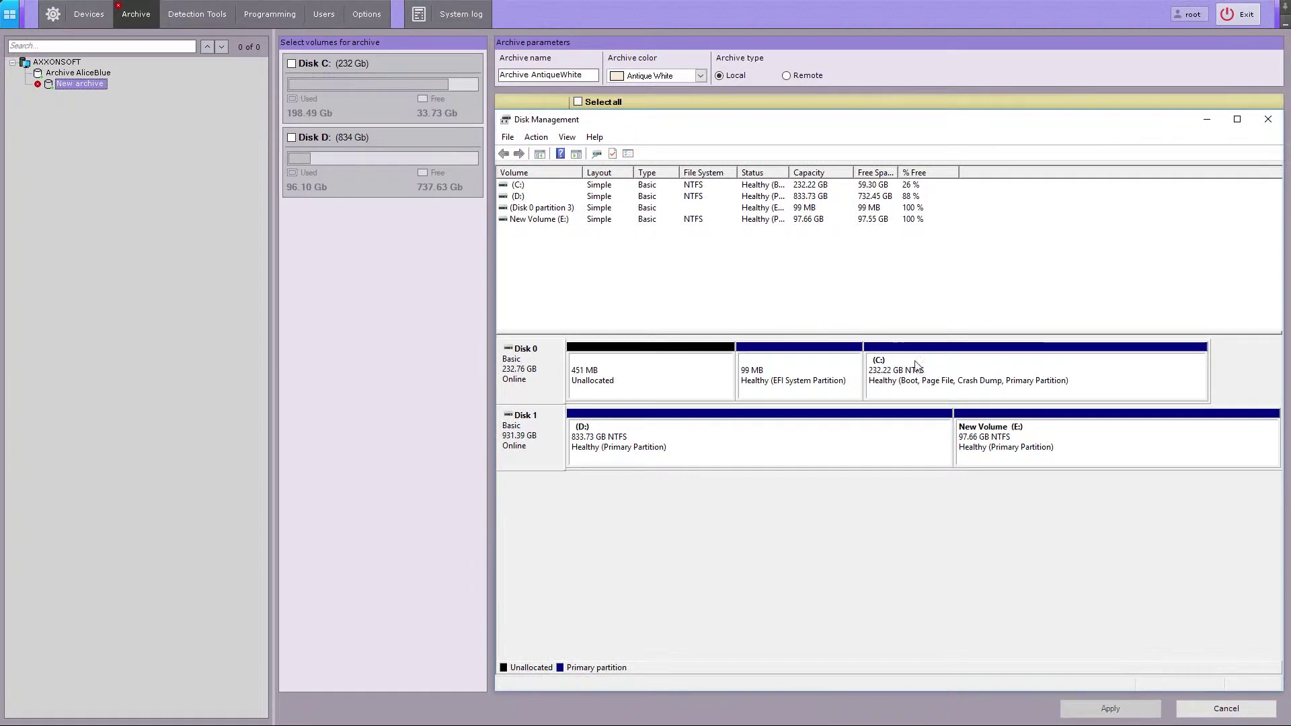
{"action": "left_click", "coordinate": [1123, 445]}
{"action": "right_click", "coordinate": [1123, 445]}
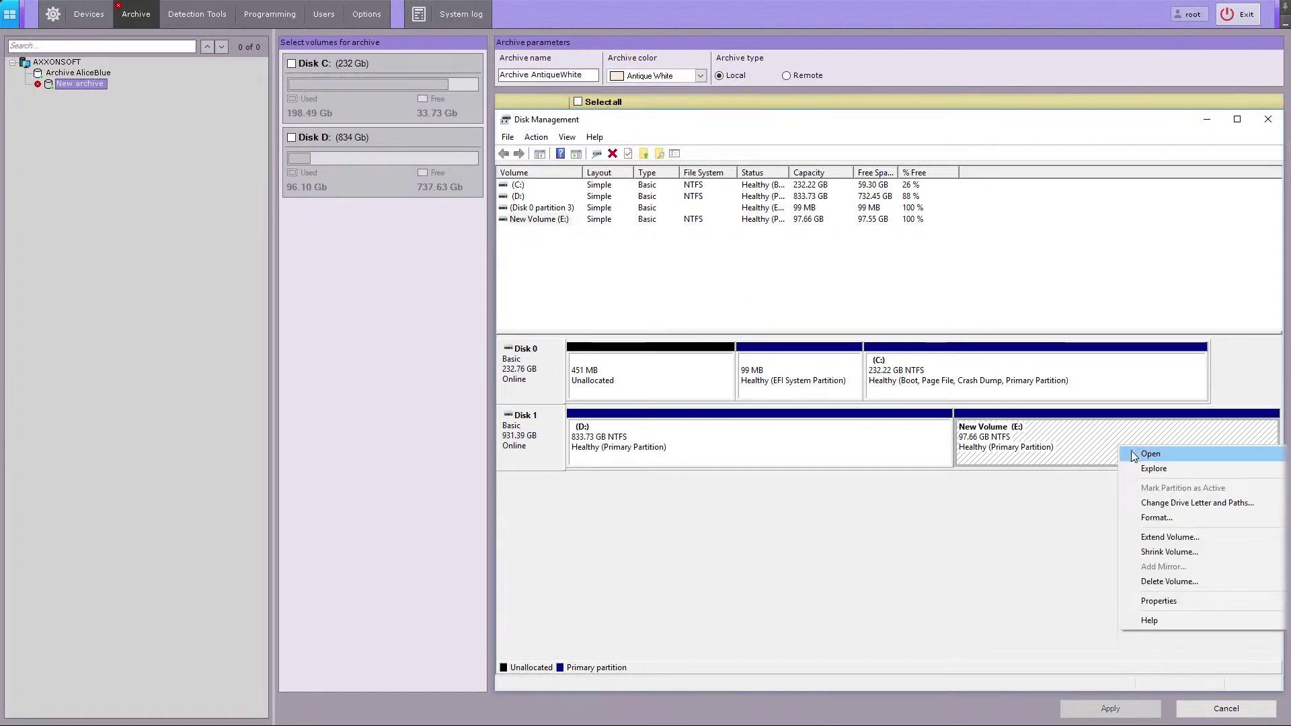
{"action": "left_click", "coordinate": [1154, 581]}
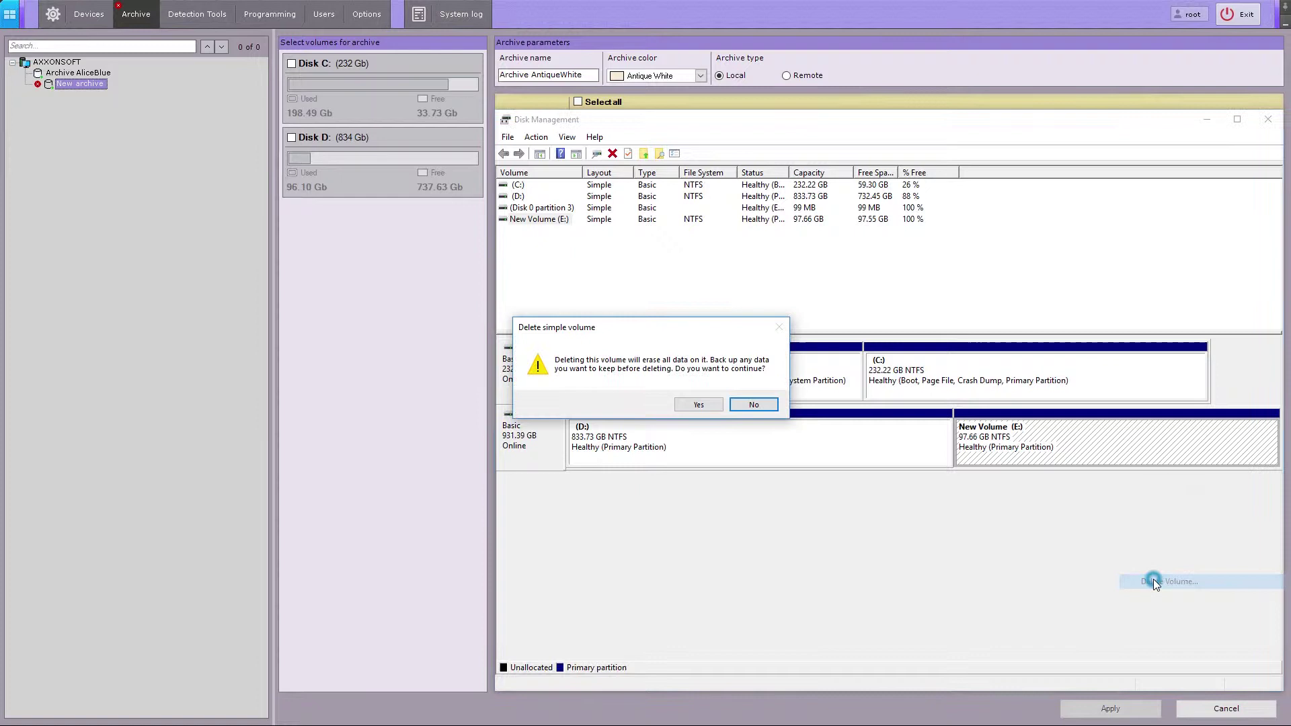
{"action": "left_click", "coordinate": [699, 405]}
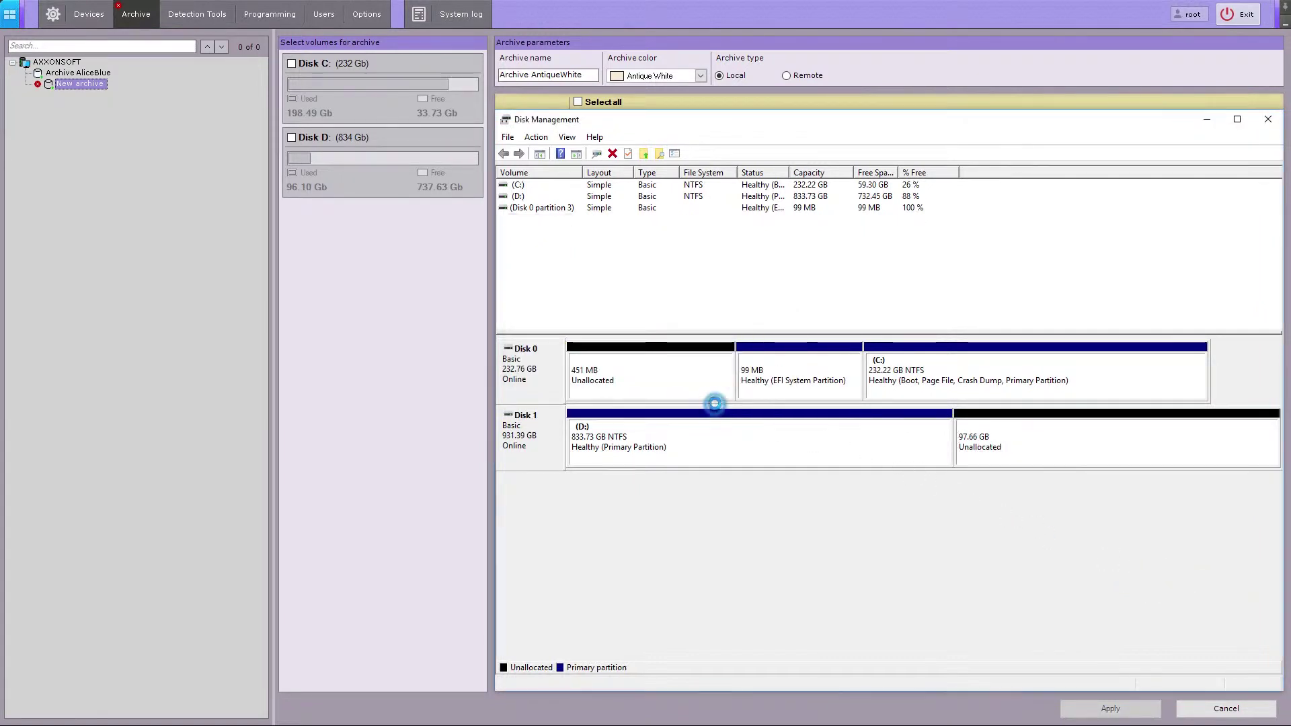
Turn Disk 1's 97.66 GB unallocated space into an unformatted 99999 MB simple volume lettered E.
{"action": "left_click", "coordinate": [1117, 448]}
{"action": "right_click", "coordinate": [1119, 452]}
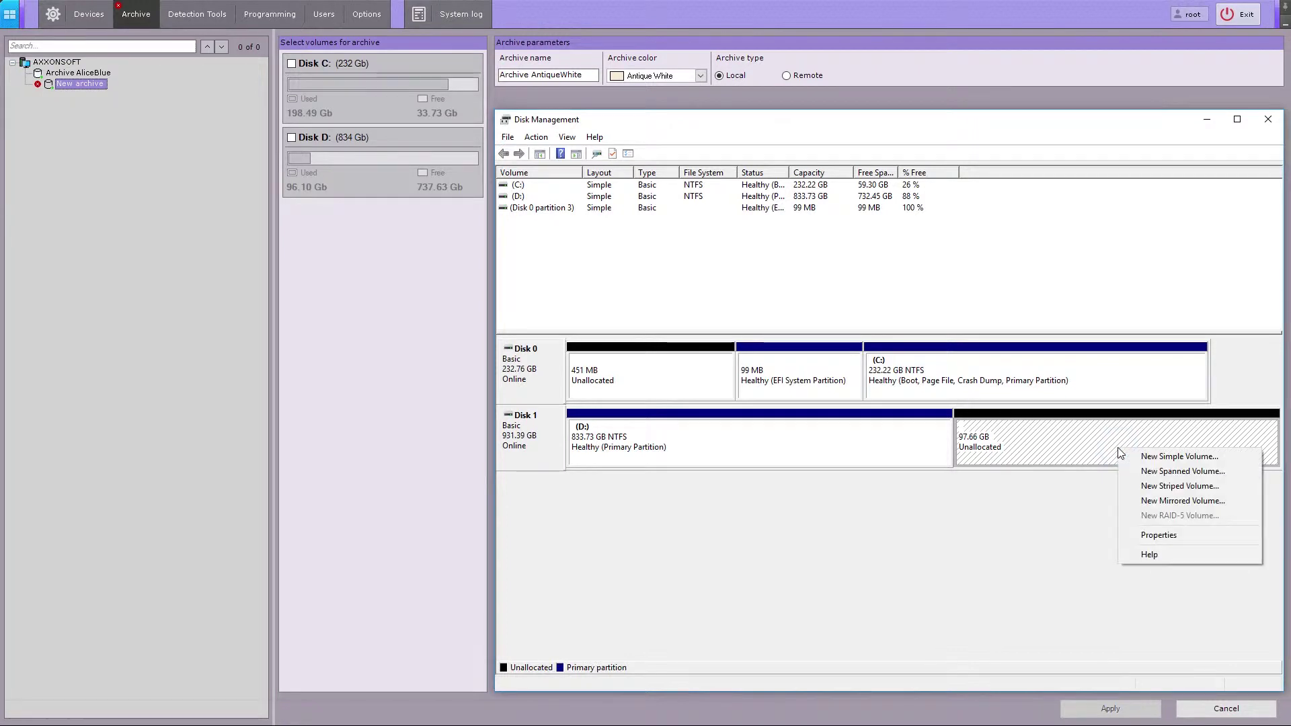
{"action": "left_click", "coordinate": [1142, 457]}
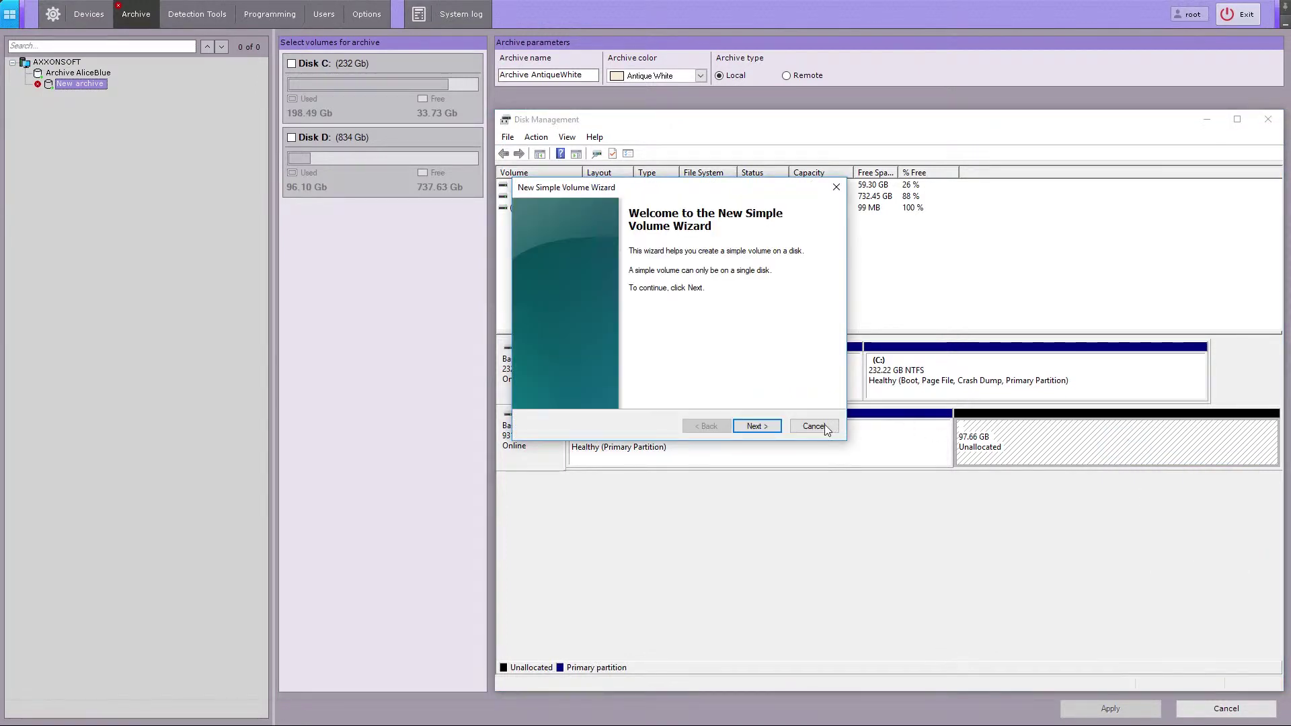
{"action": "left_click", "coordinate": [755, 426]}
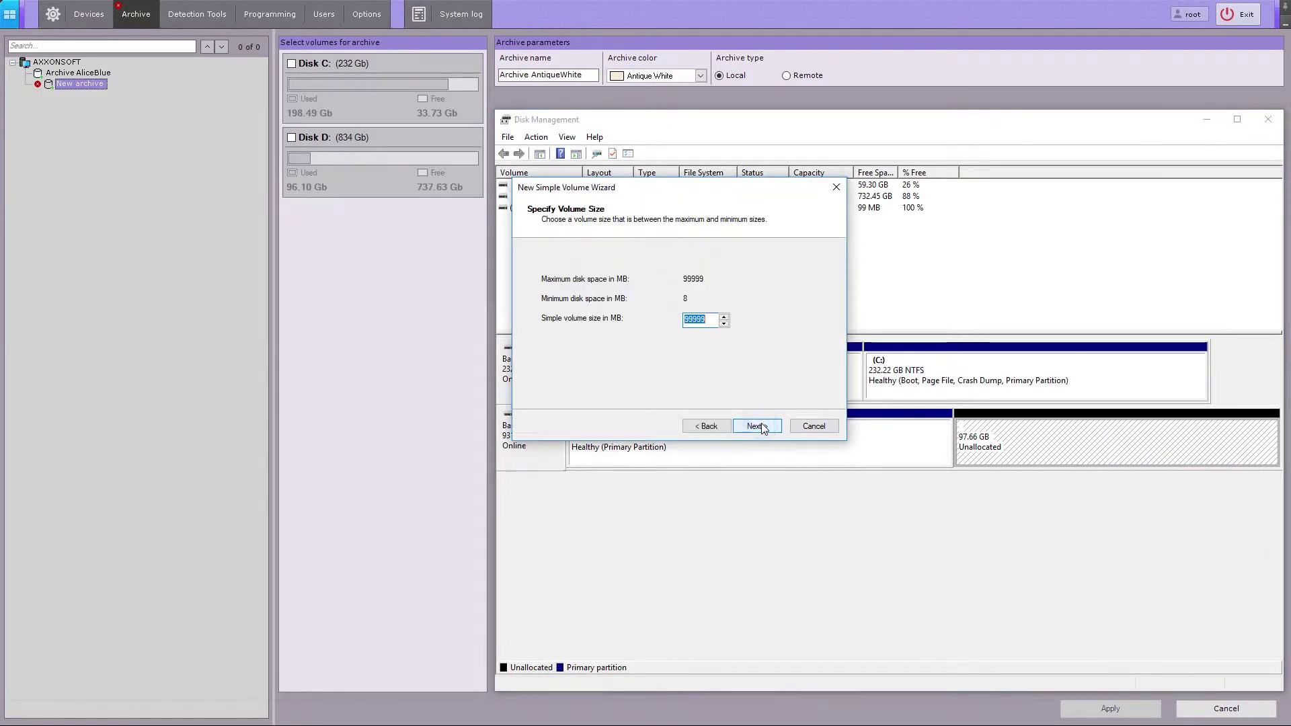
{"action": "left_click", "coordinate": [762, 426]}
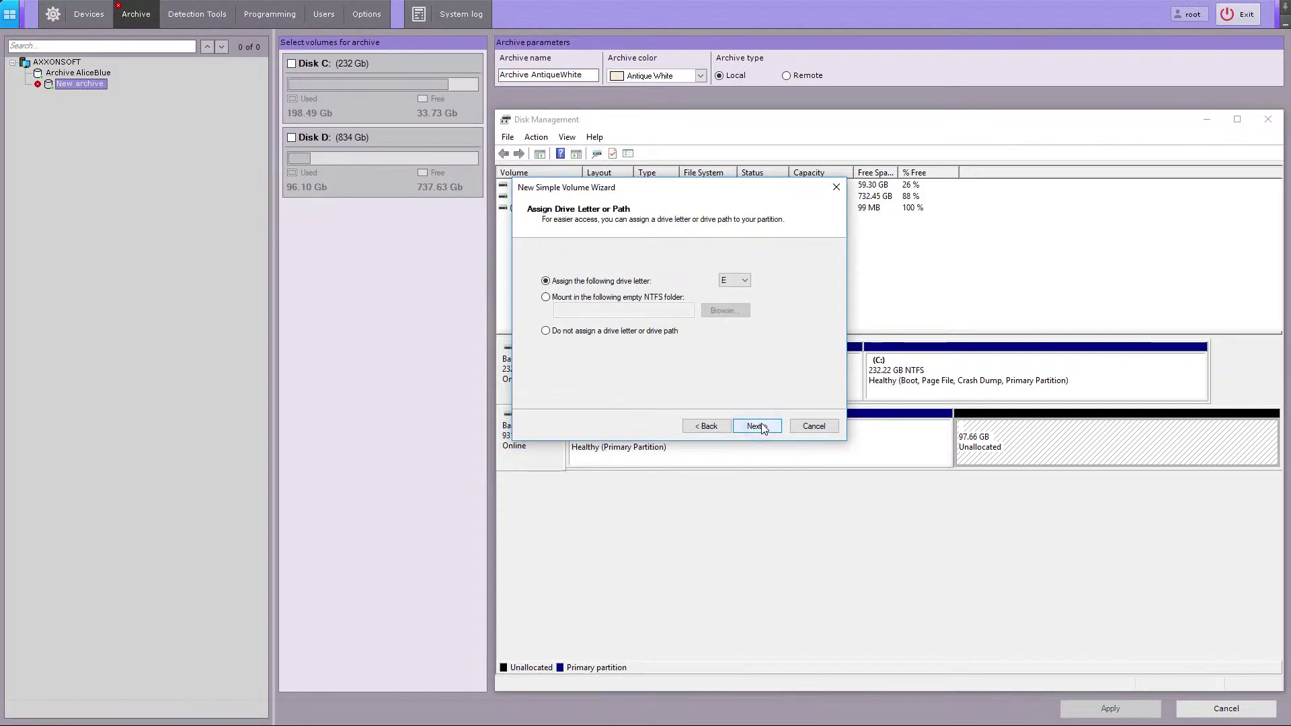
{"action": "left_click", "coordinate": [762, 427]}
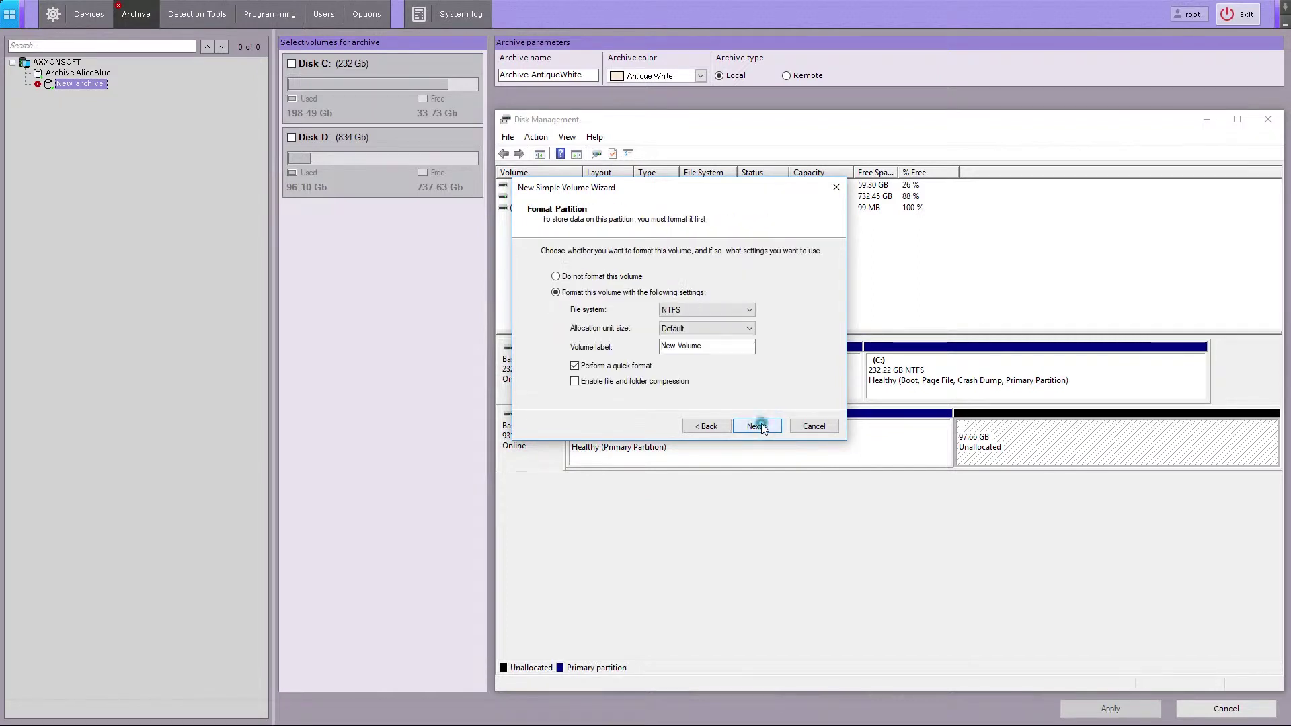
{"action": "left_click", "coordinate": [626, 277]}
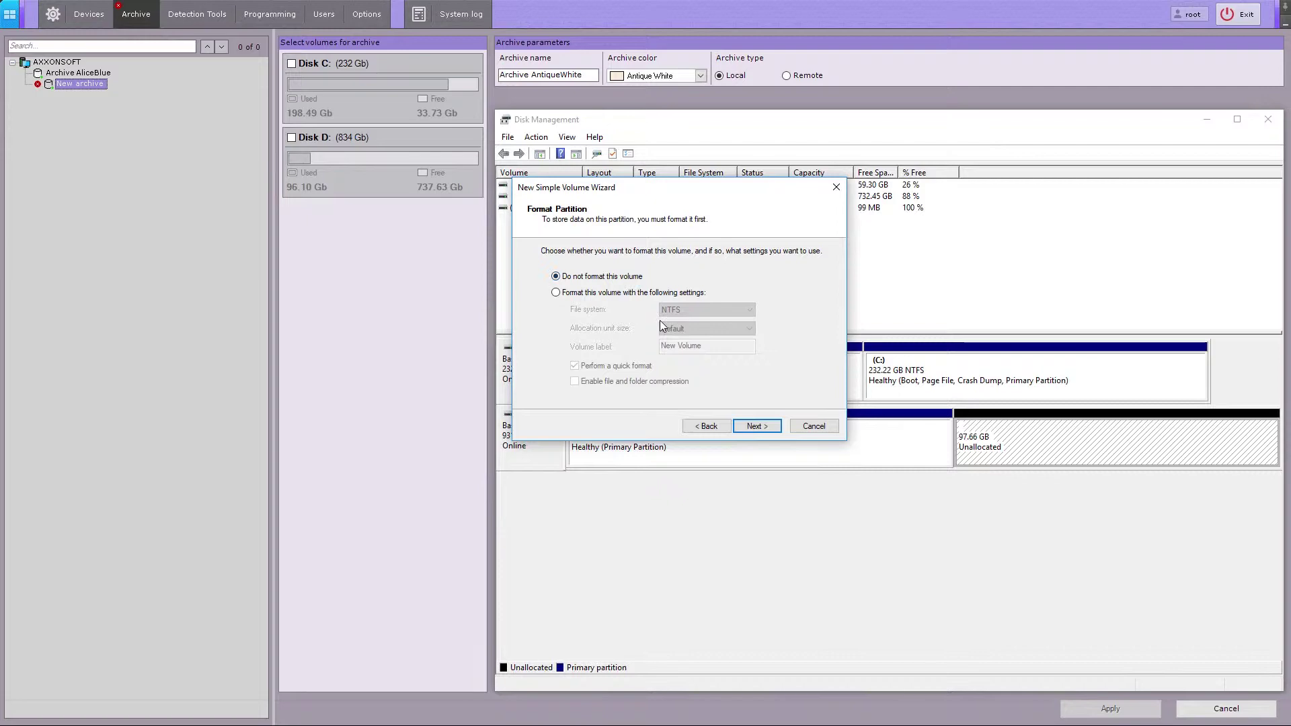
{"action": "left_click", "coordinate": [758, 425]}
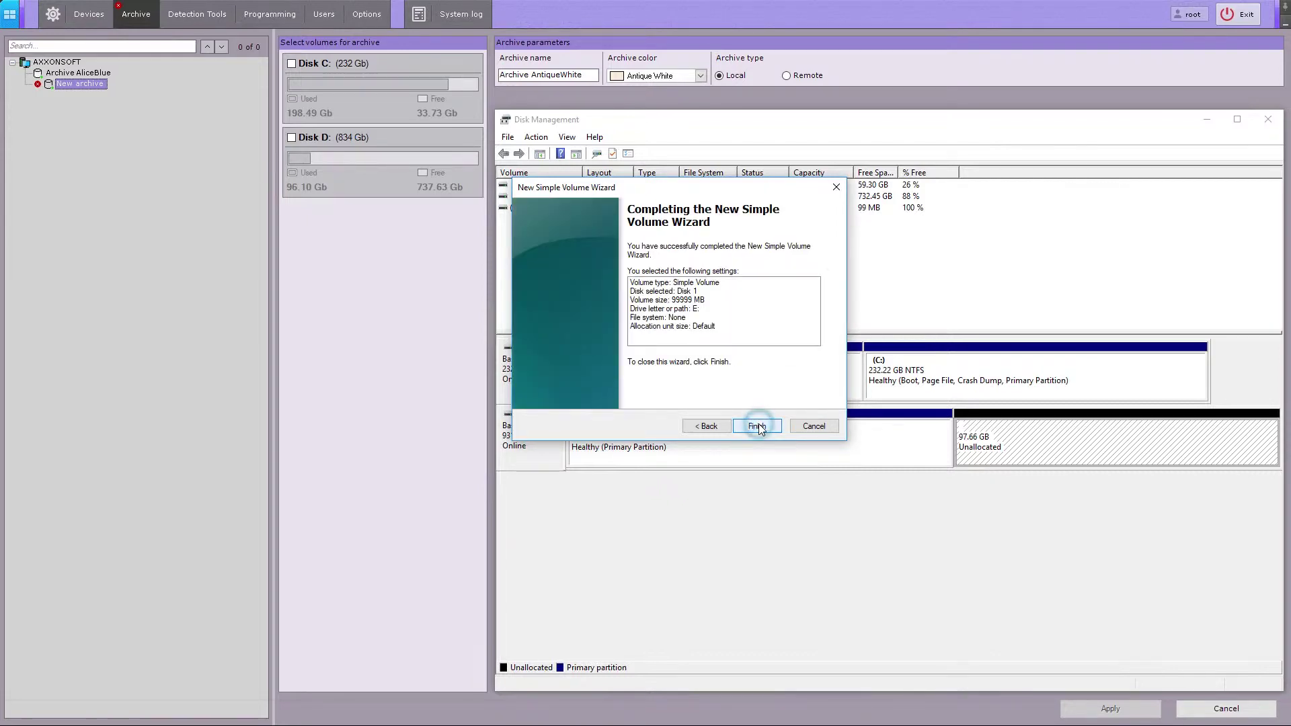
{"action": "left_click", "coordinate": [757, 425]}
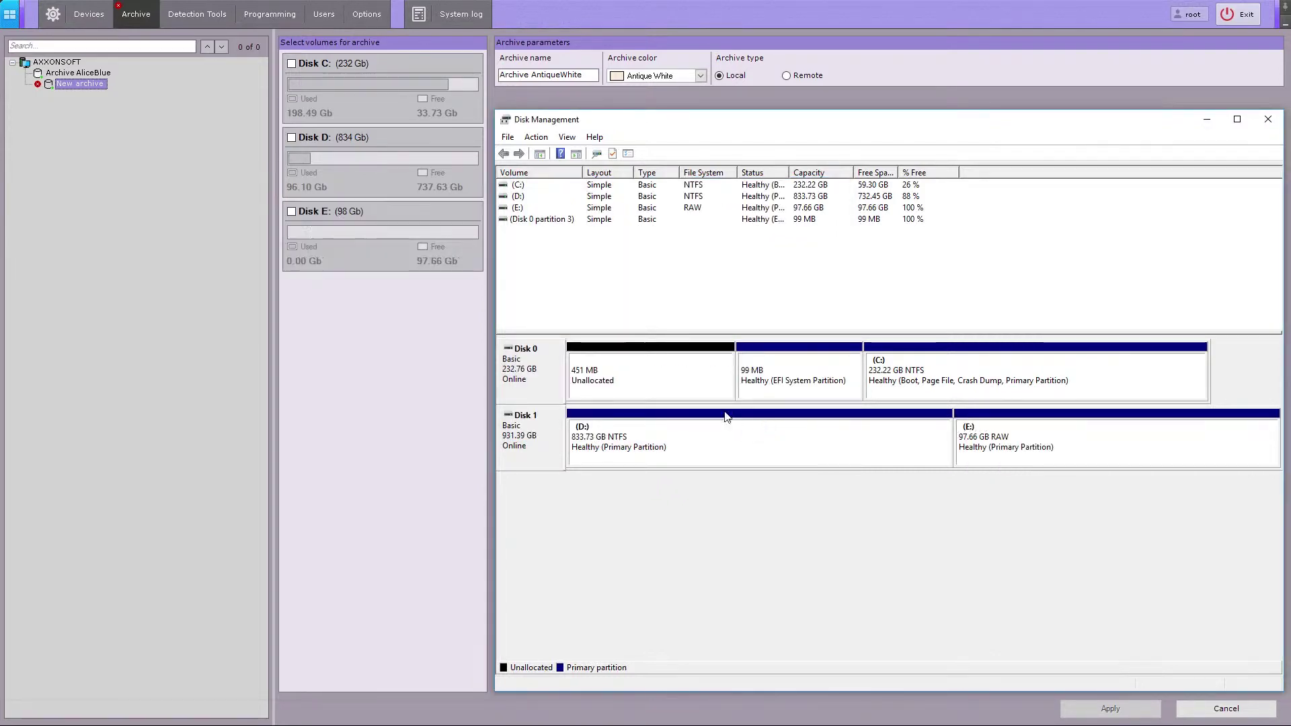
Place Archive AntiqueWhite on Disk E with formatting enabled, save, and confirm the format warning.
{"action": "left_click", "coordinate": [374, 292]}
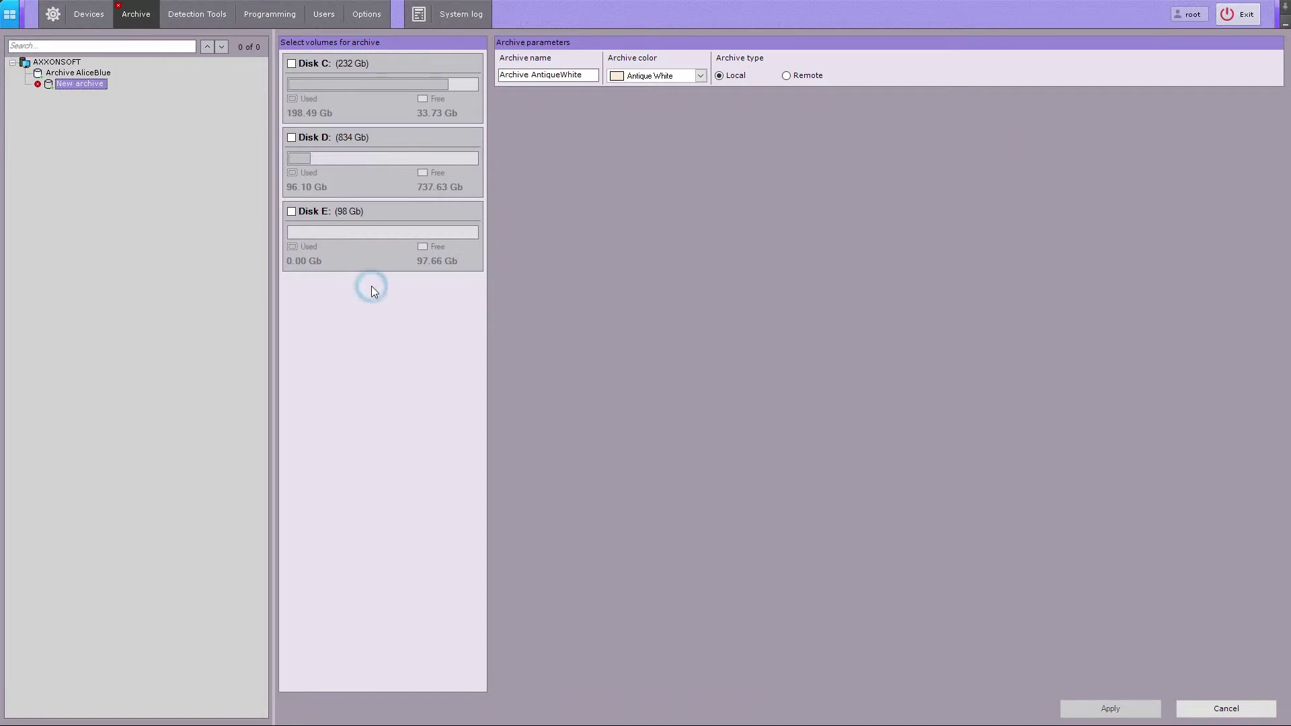
{"action": "left_click", "coordinate": [292, 212]}
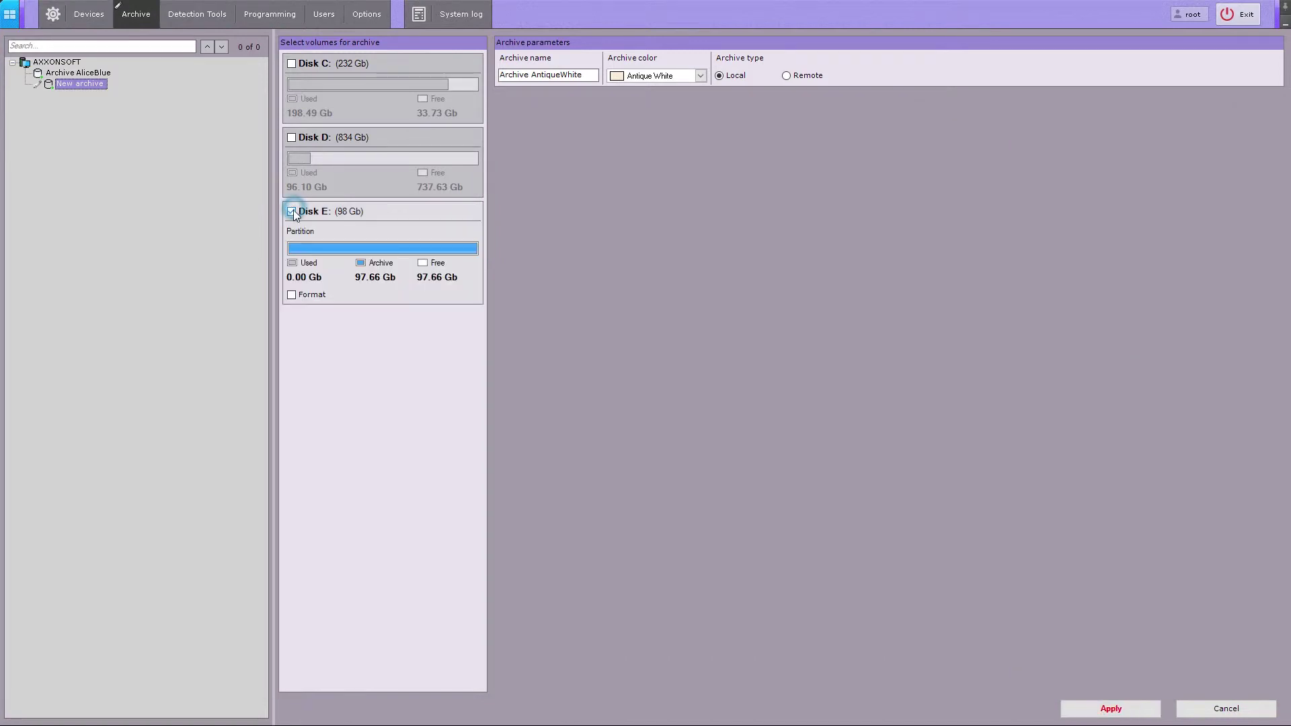
{"action": "left_click", "coordinate": [290, 295]}
{"action": "left_click", "coordinate": [1106, 709]}
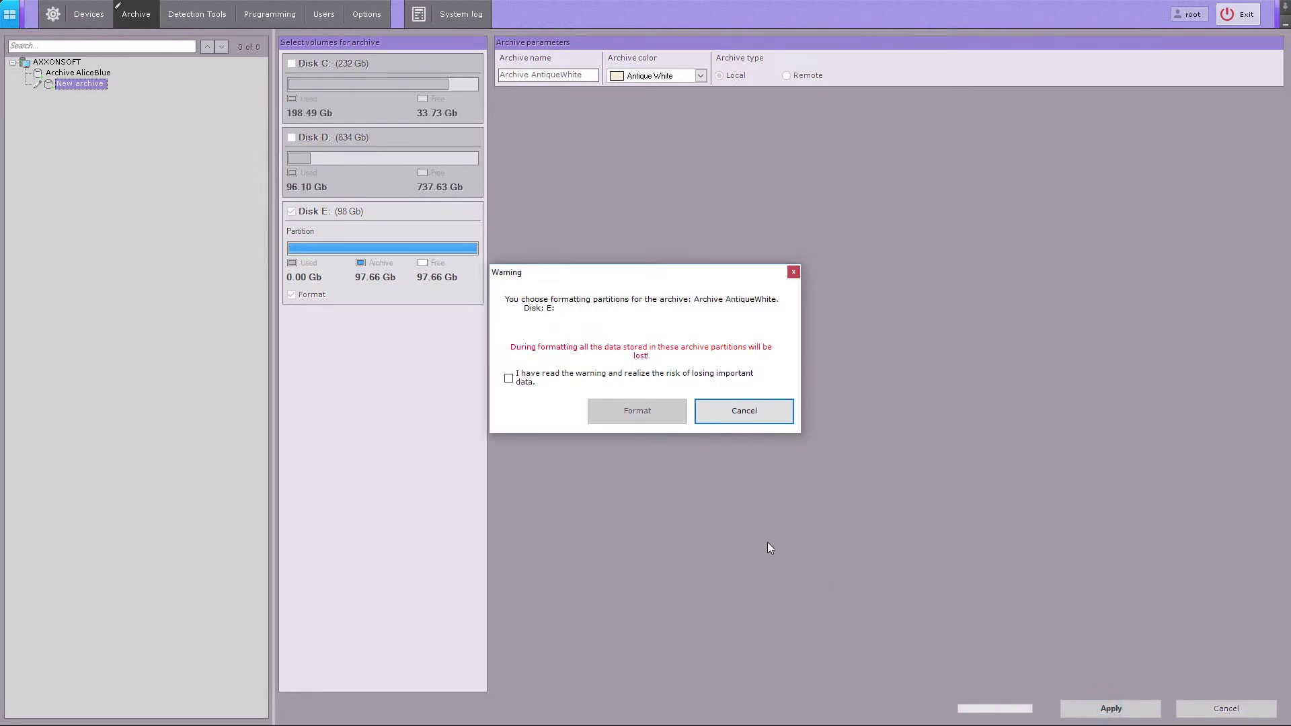
{"action": "left_click", "coordinate": [509, 378]}
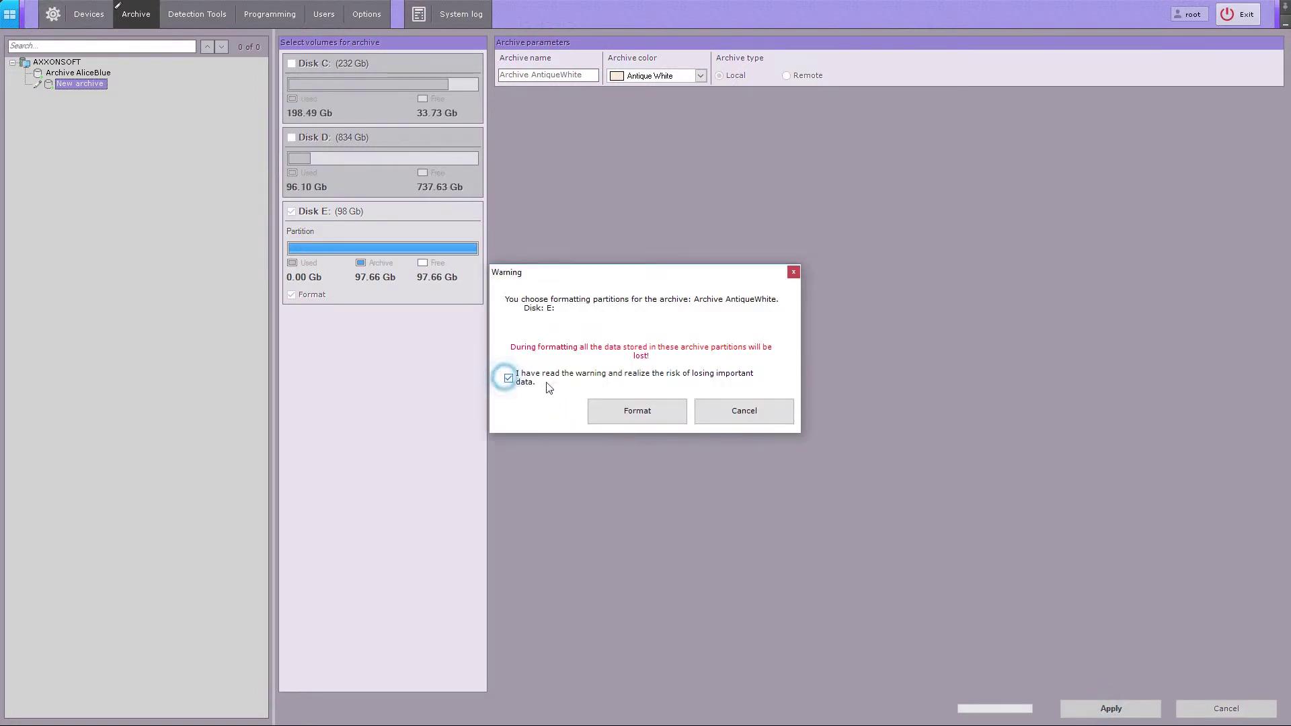
{"action": "left_click", "coordinate": [630, 405]}
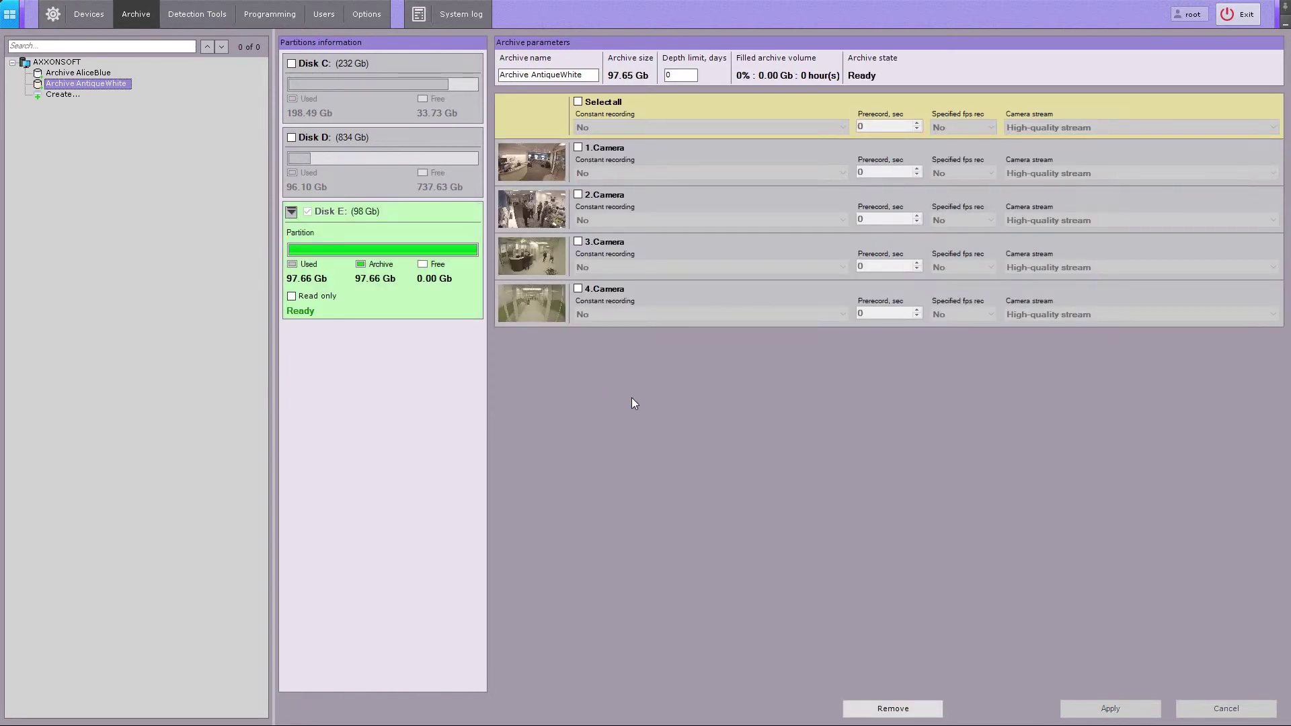
Create remote archive Archive Aqua with share path \\AXXONSOFT\Share and enter the share's password.
{"action": "left_click", "coordinate": [65, 96]}
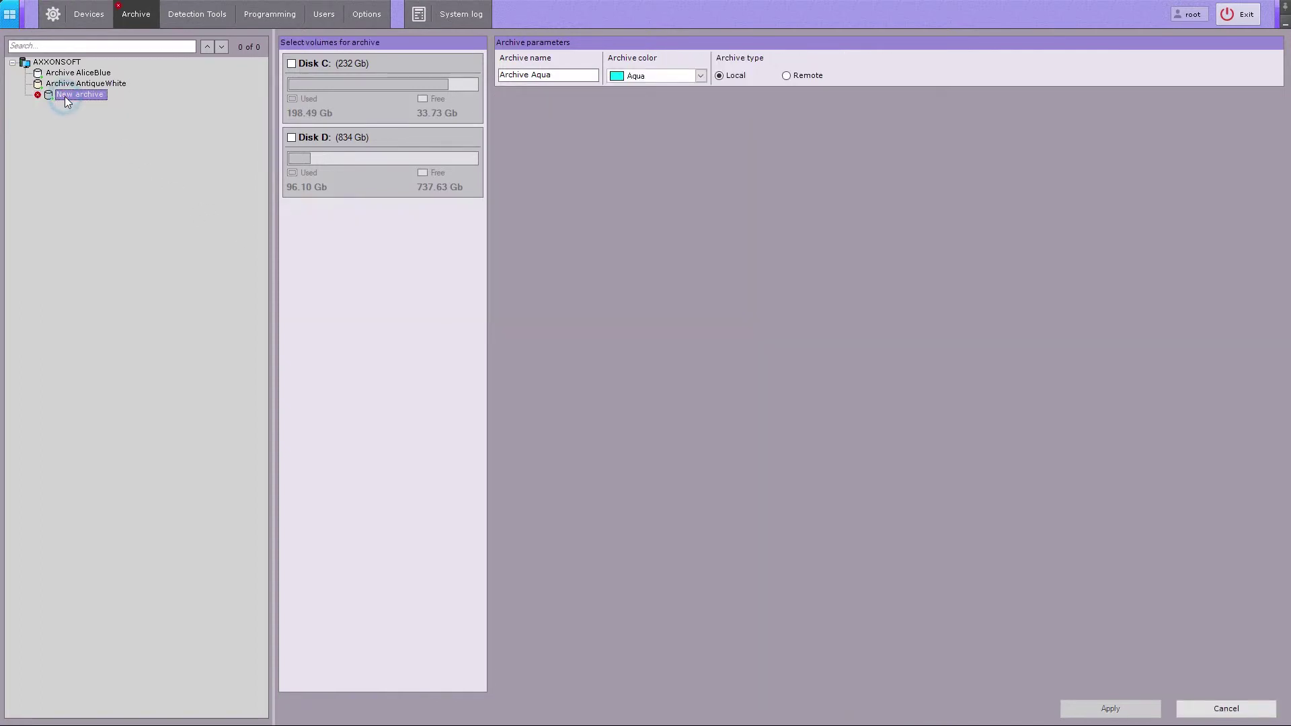
{"action": "left_click", "coordinate": [787, 76]}
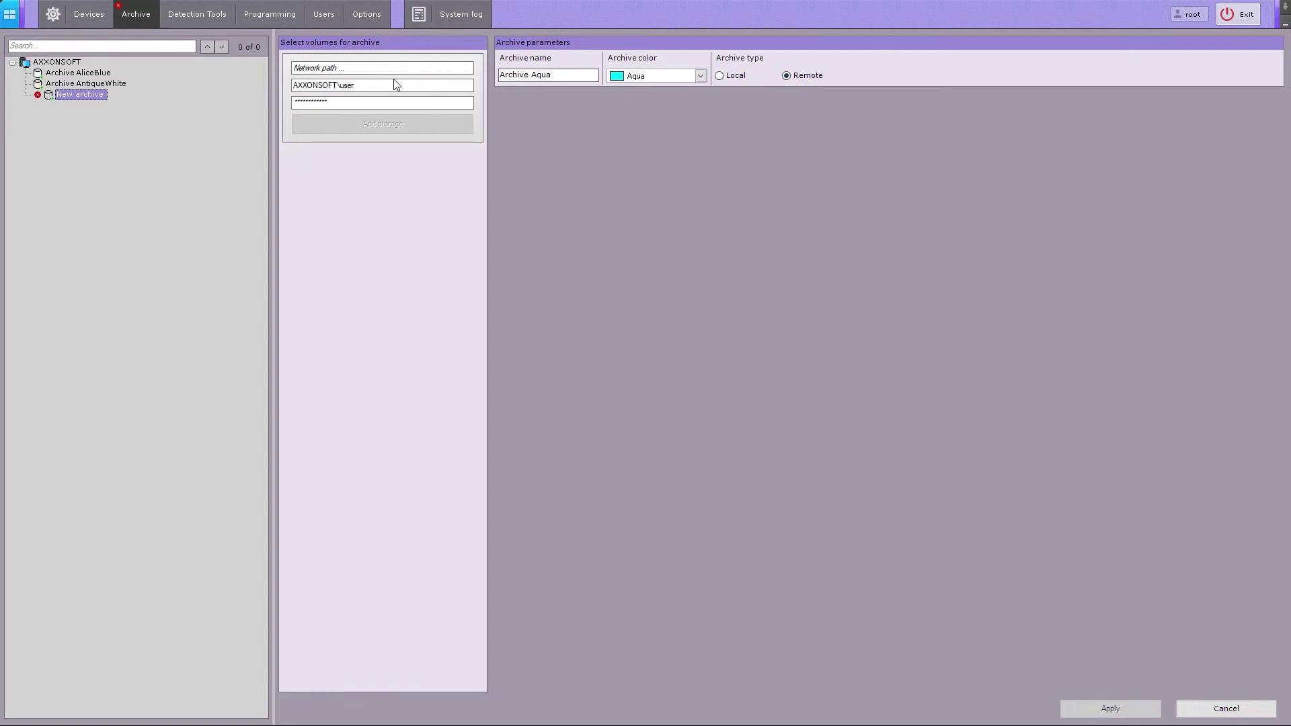
{"action": "left_click", "coordinate": [361, 70]}
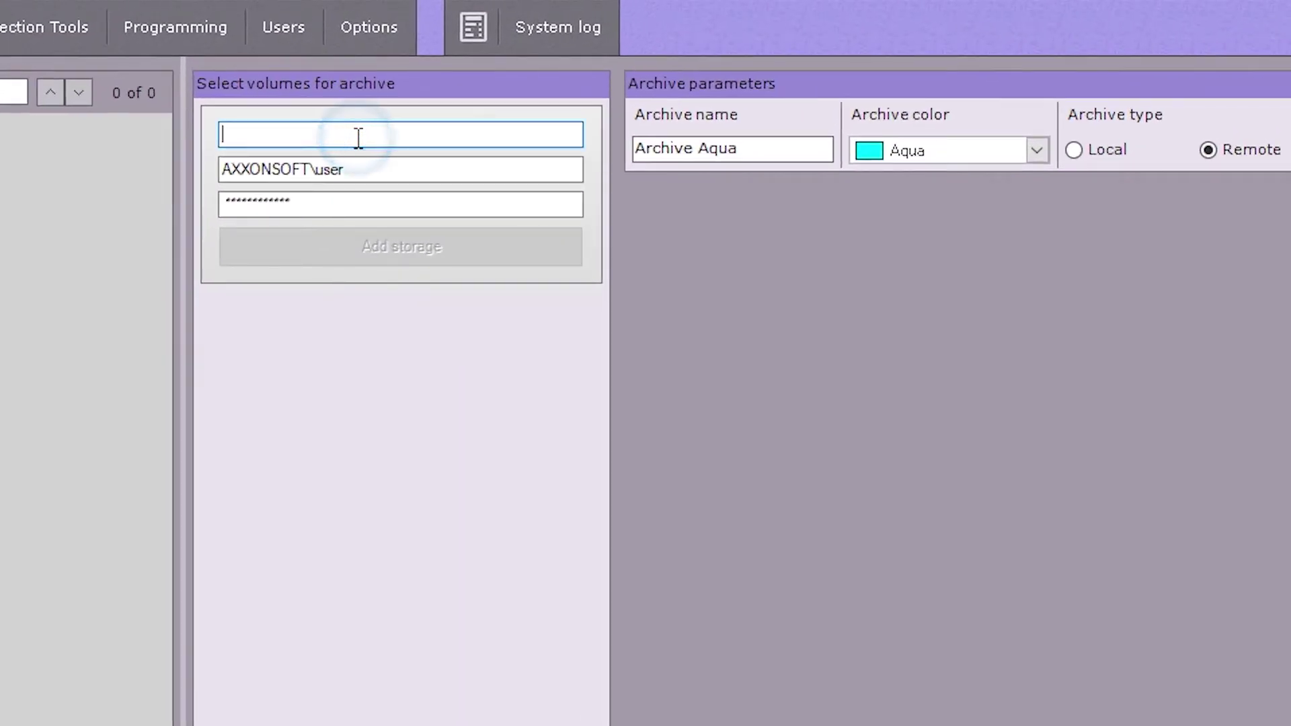
{"action": "type", "text": "\\AX"}
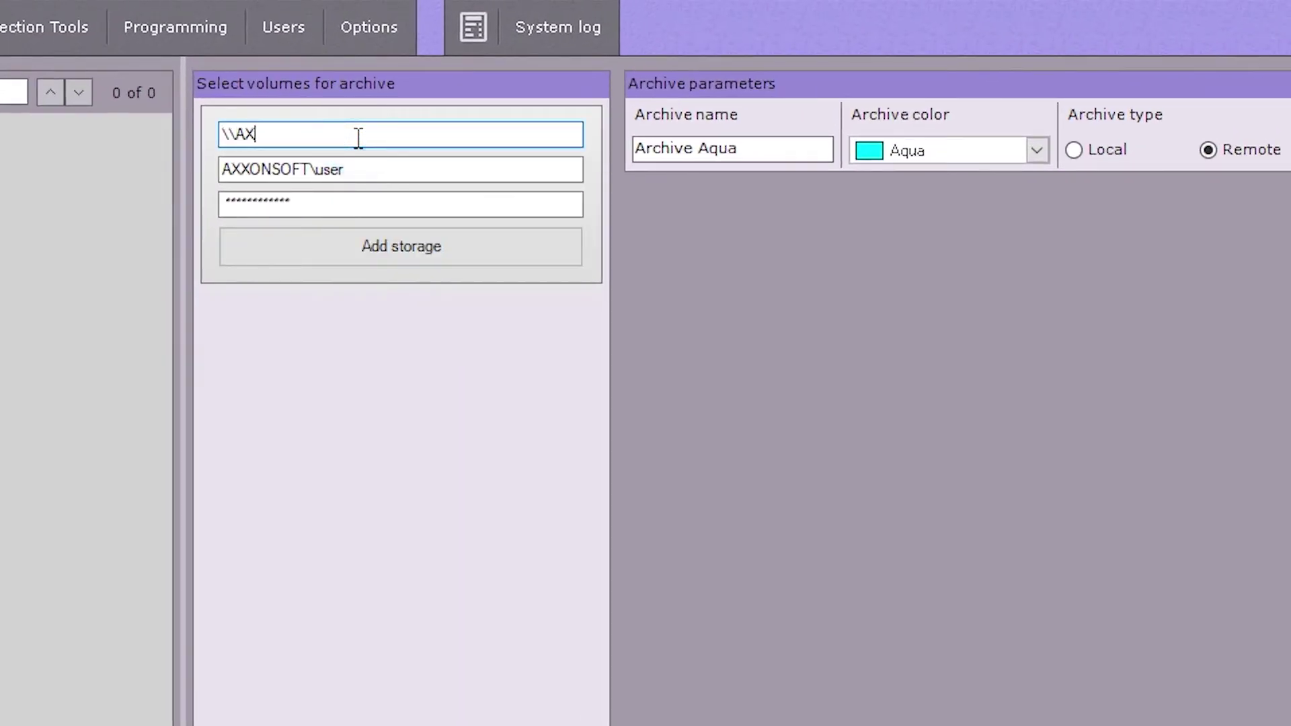
{"action": "type", "text": "XONSOFT\\Share"}
{"action": "left_click", "coordinate": [361, 171]}
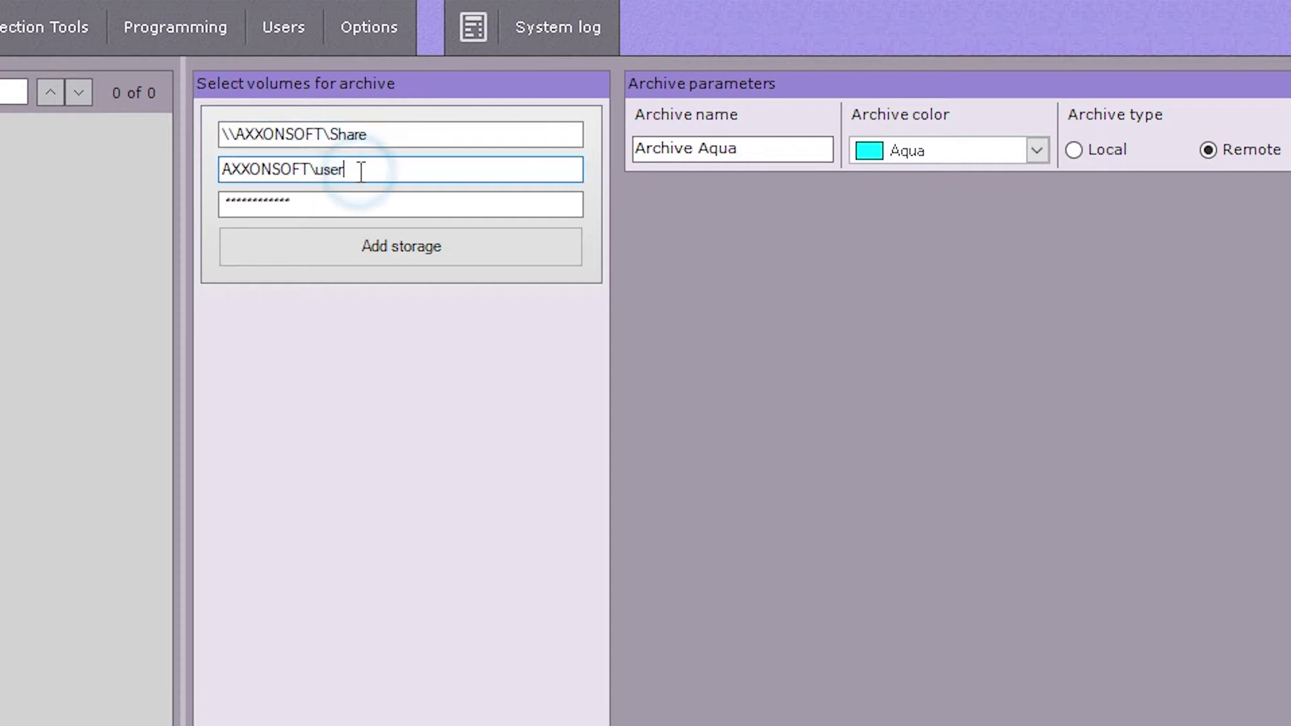
{"action": "left_click", "coordinate": [359, 202]}
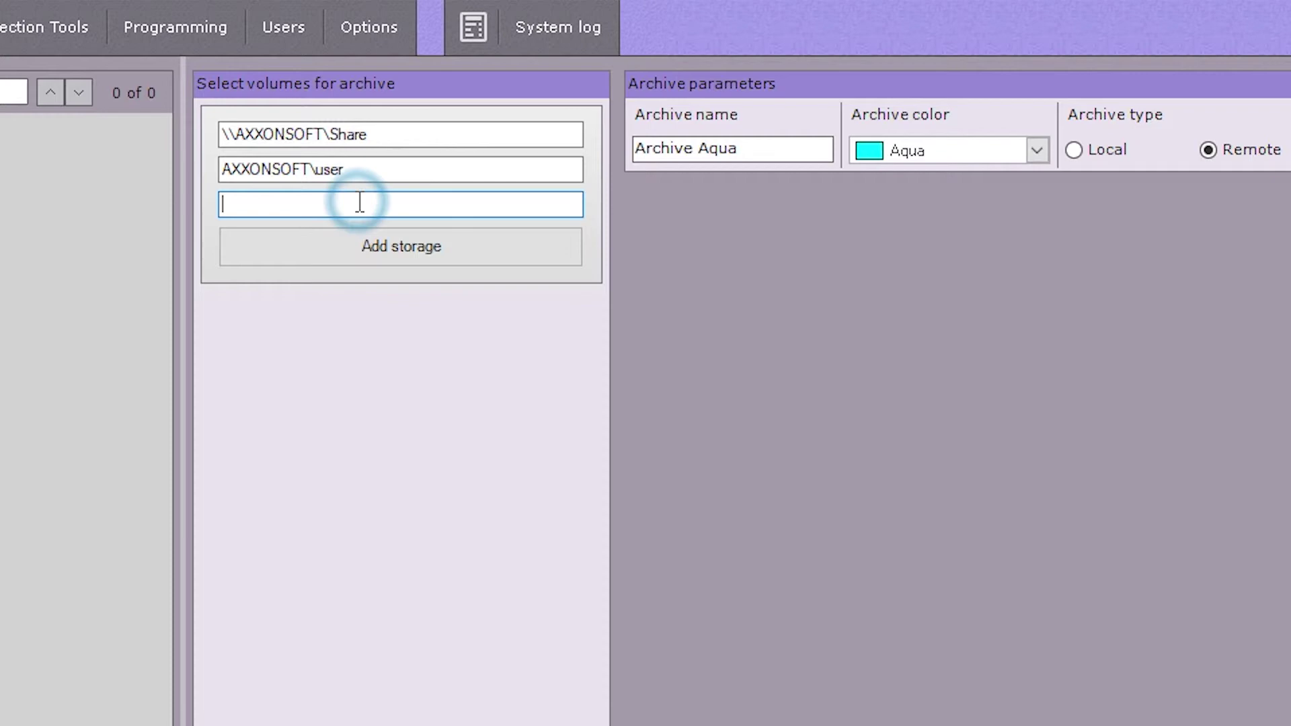
{"action": "type", "text": "******"}
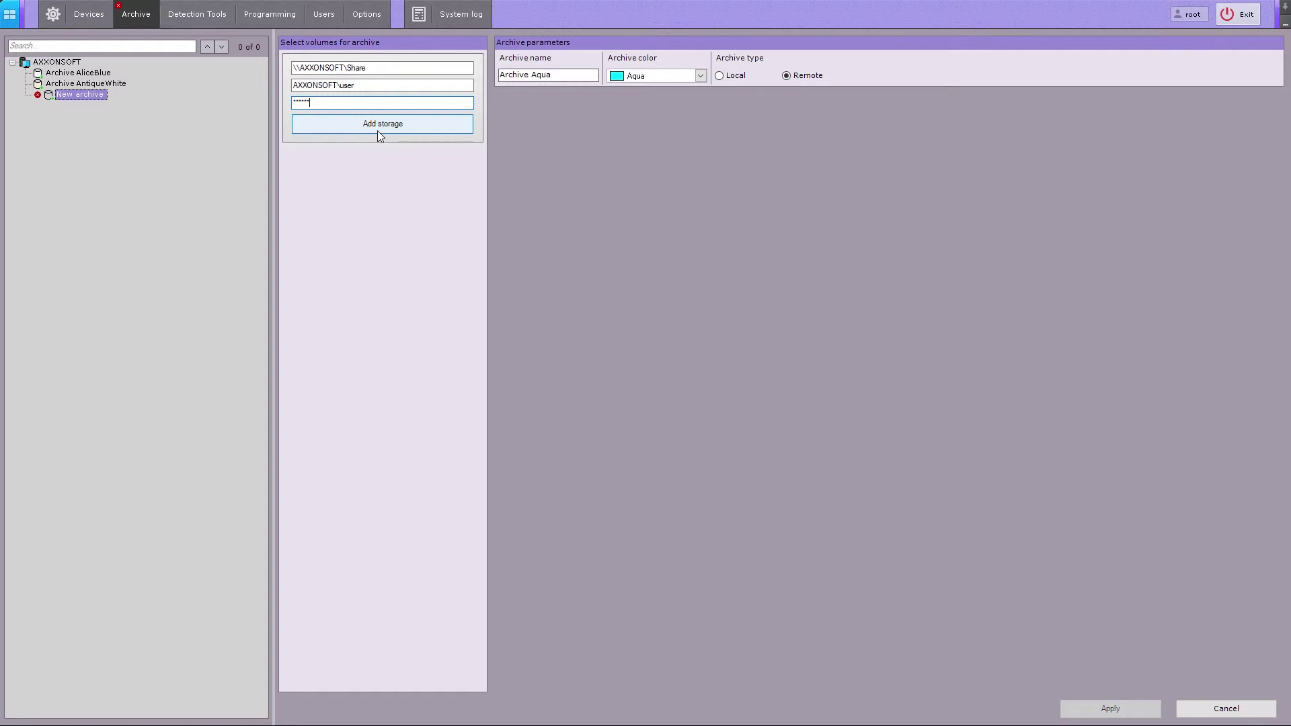
Add the network share as storage with a 30.00 Gb archive size and save Archive Aqua.
{"action": "left_click", "coordinate": [378, 130]}
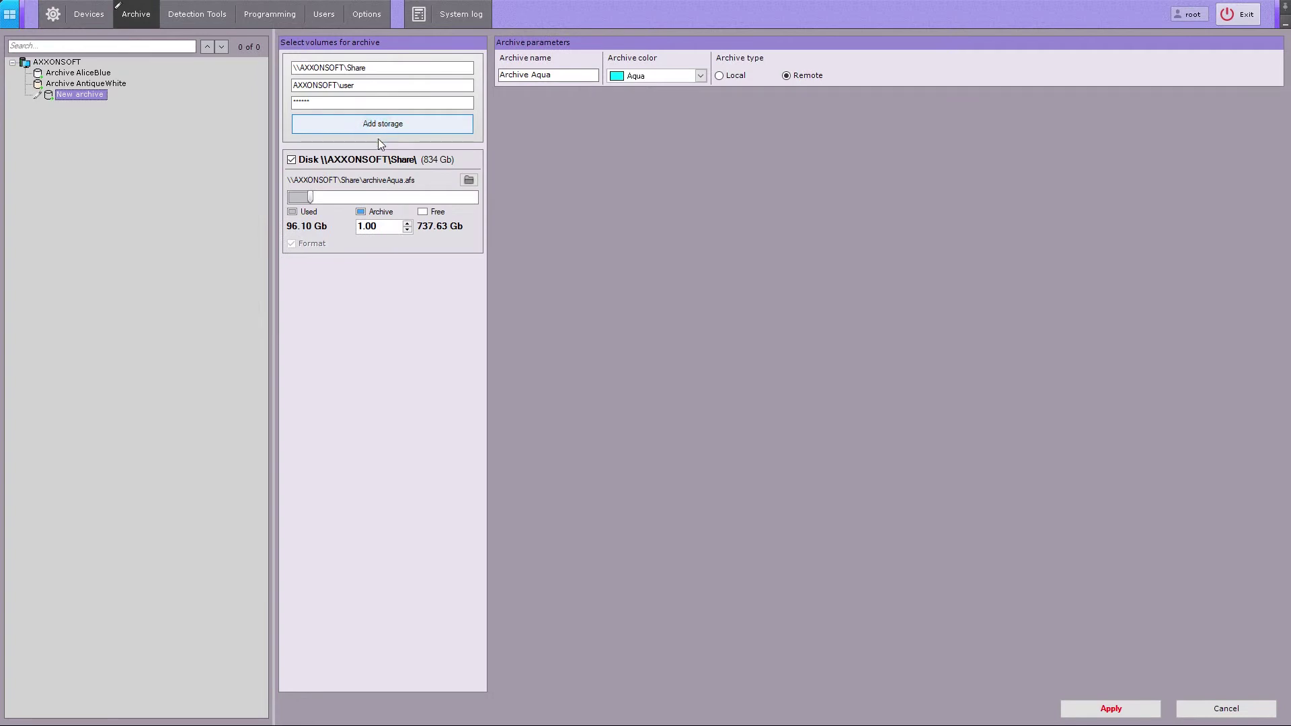
{"action": "double_click", "coordinate": [361, 226]}
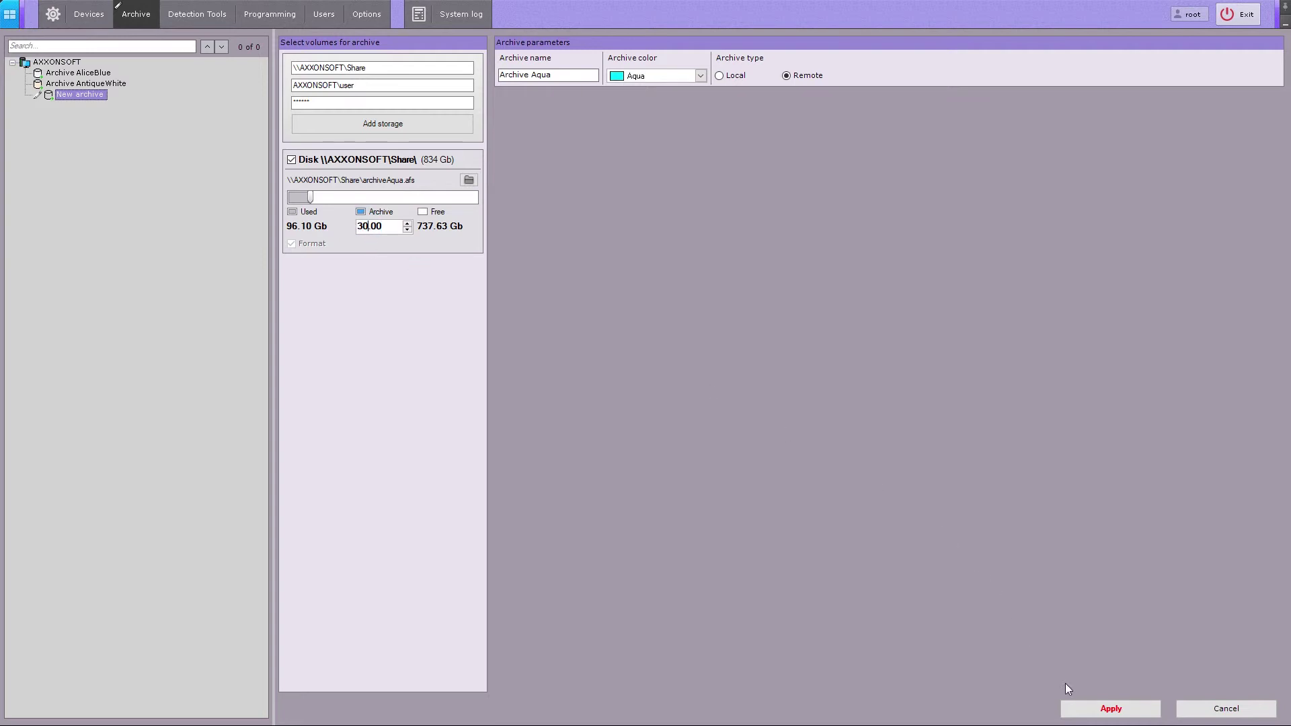
{"action": "left_click", "coordinate": [1087, 710]}
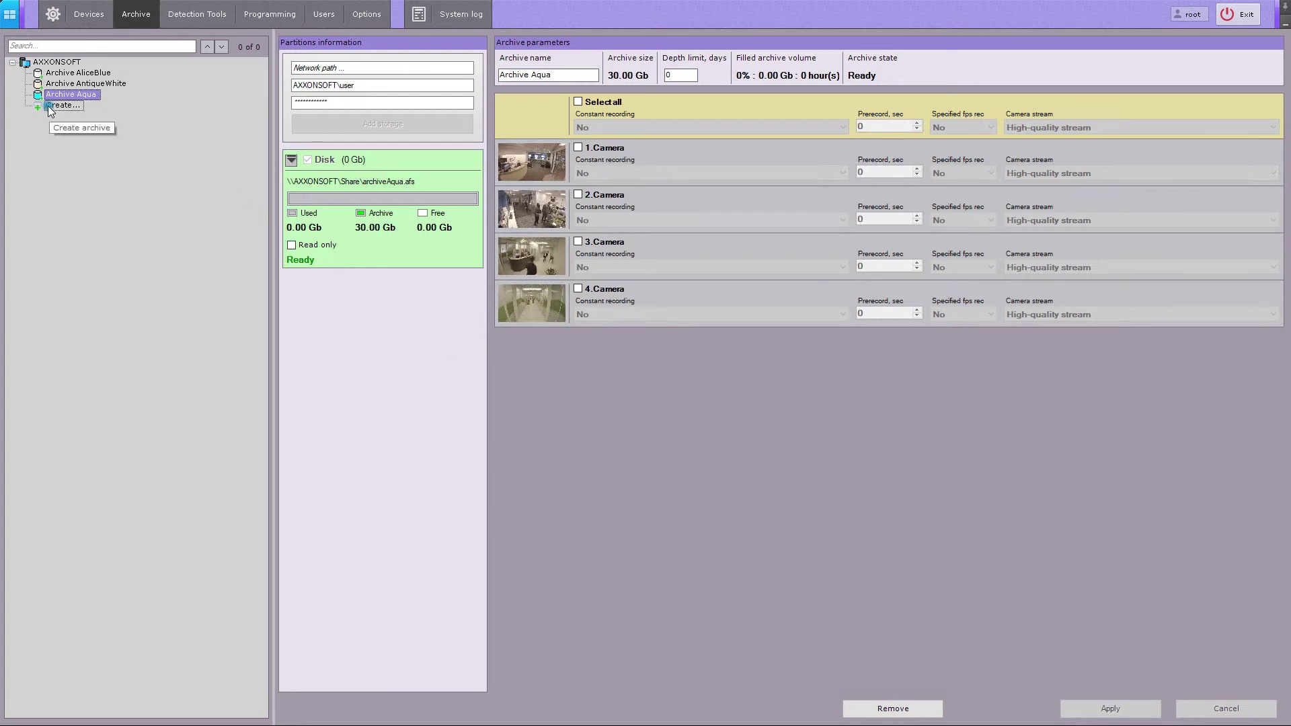
Create Archive Aquamarine on Disk D using the existing D:\Archive\archiveAliceBlue.afs file, and save it.
{"action": "left_click", "coordinate": [47, 106]}
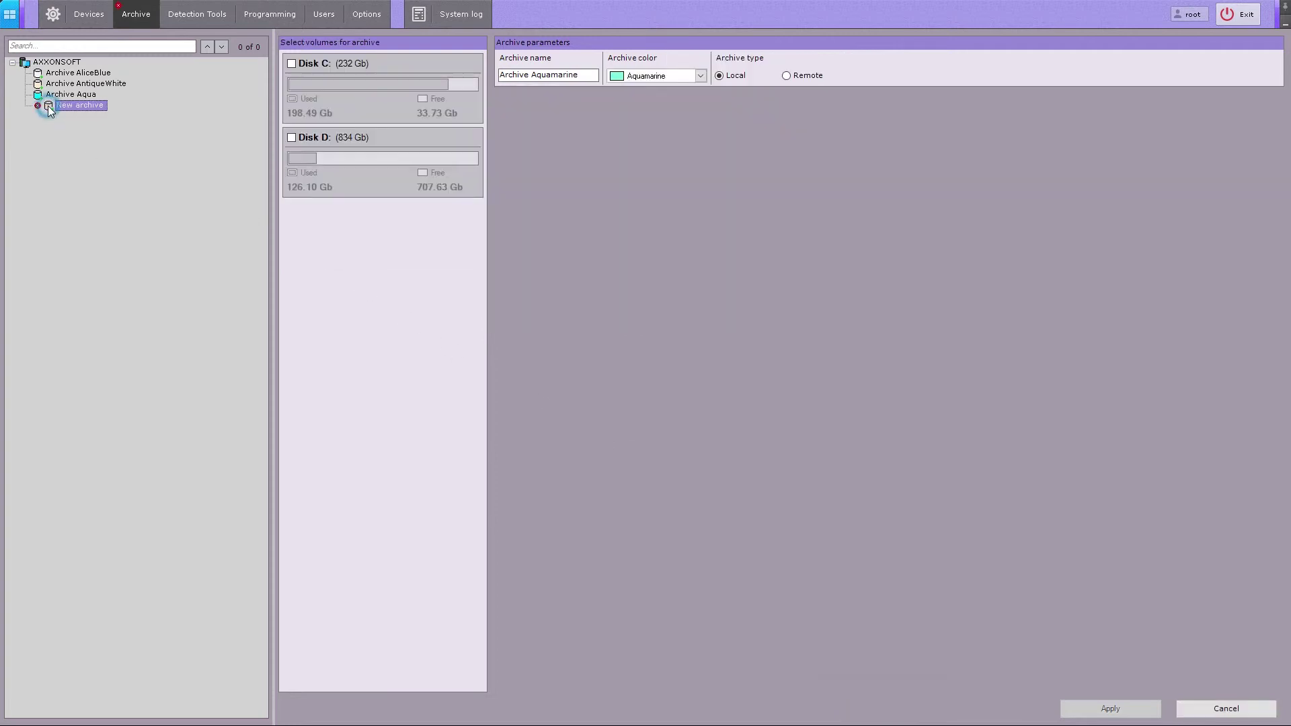
{"action": "left_click", "coordinate": [295, 139]}
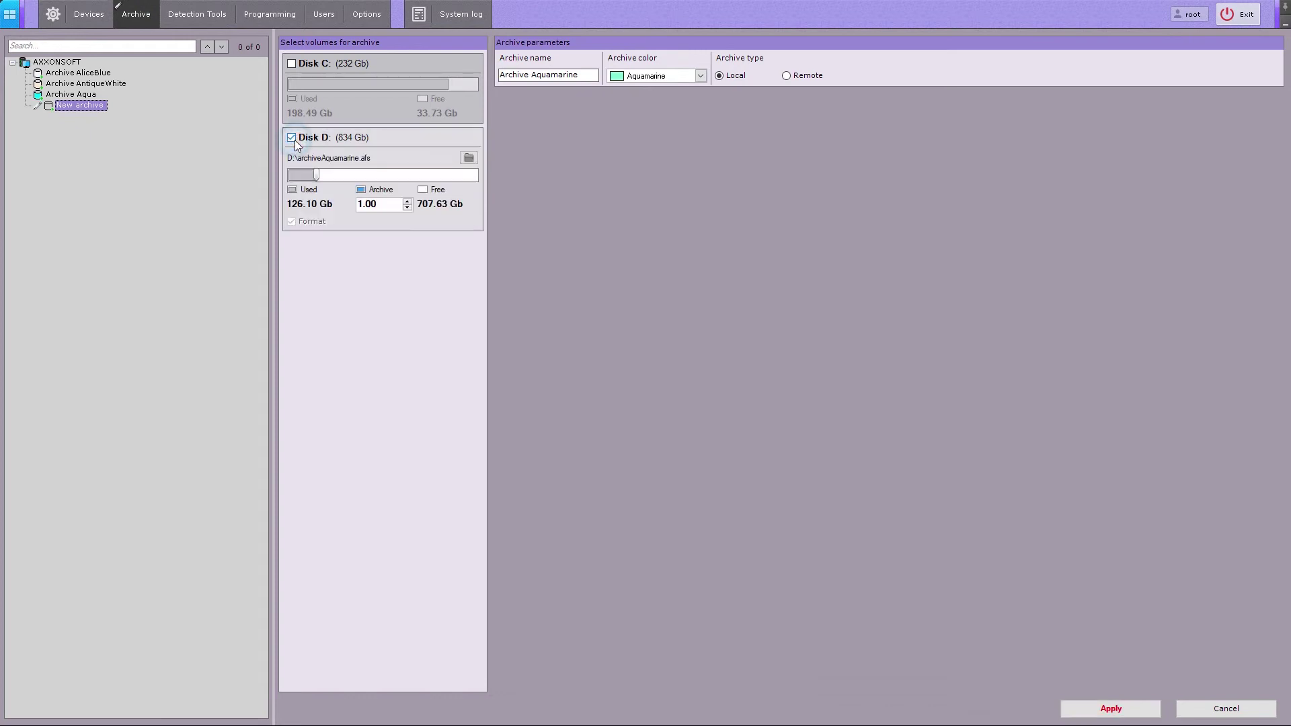
{"action": "left_click", "coordinate": [469, 157]}
{"action": "double_click", "coordinate": [324, 212]}
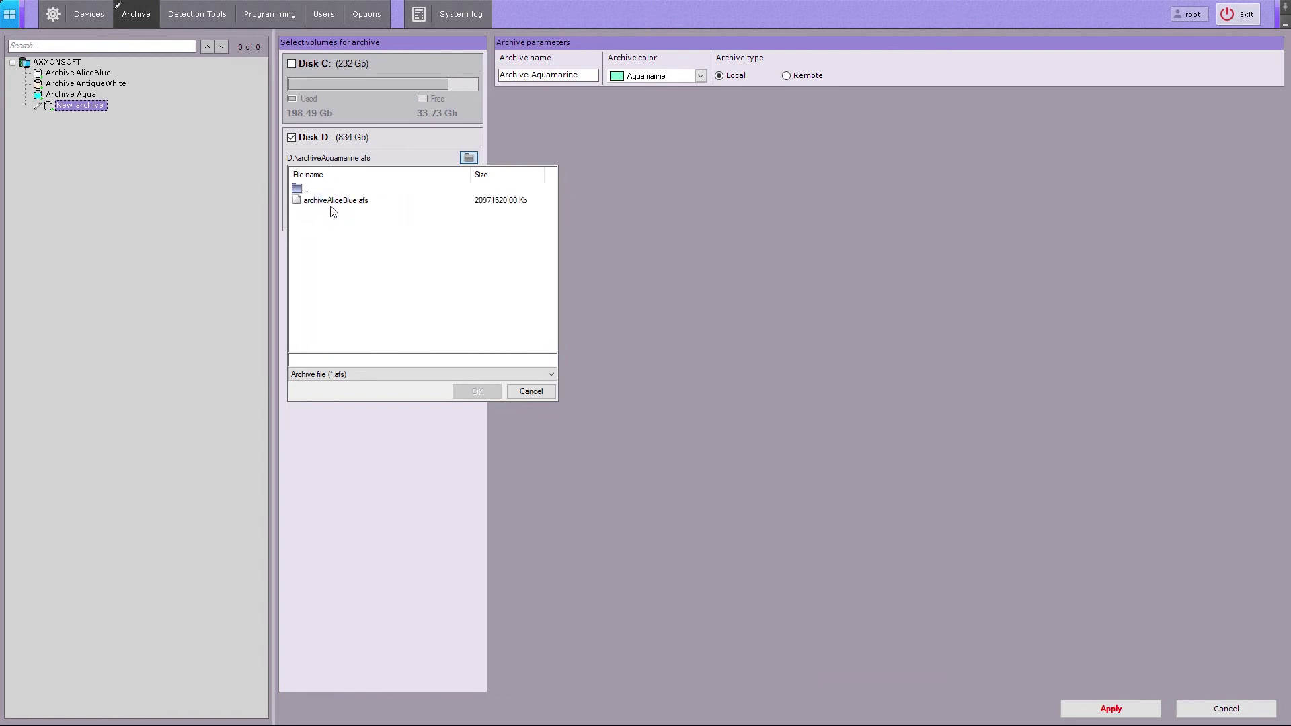
{"action": "left_click", "coordinate": [331, 201]}
{"action": "left_click", "coordinate": [330, 203]}
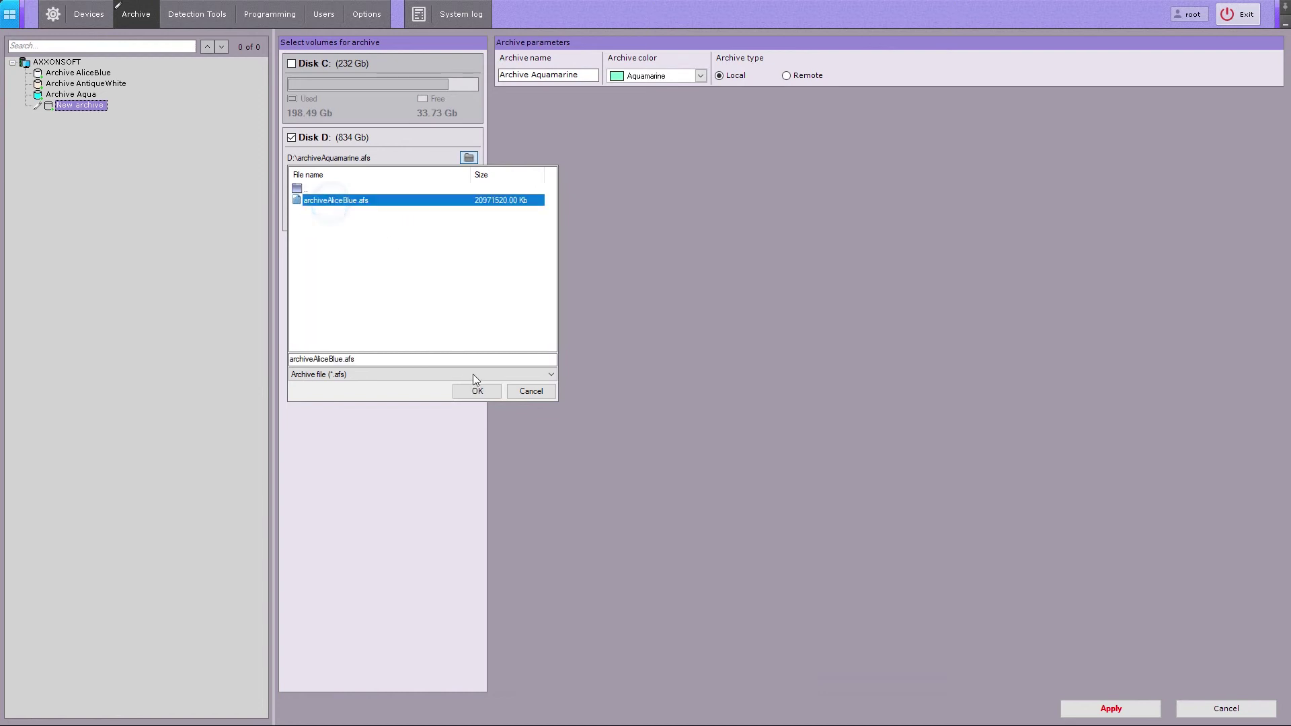
{"action": "left_click", "coordinate": [478, 390]}
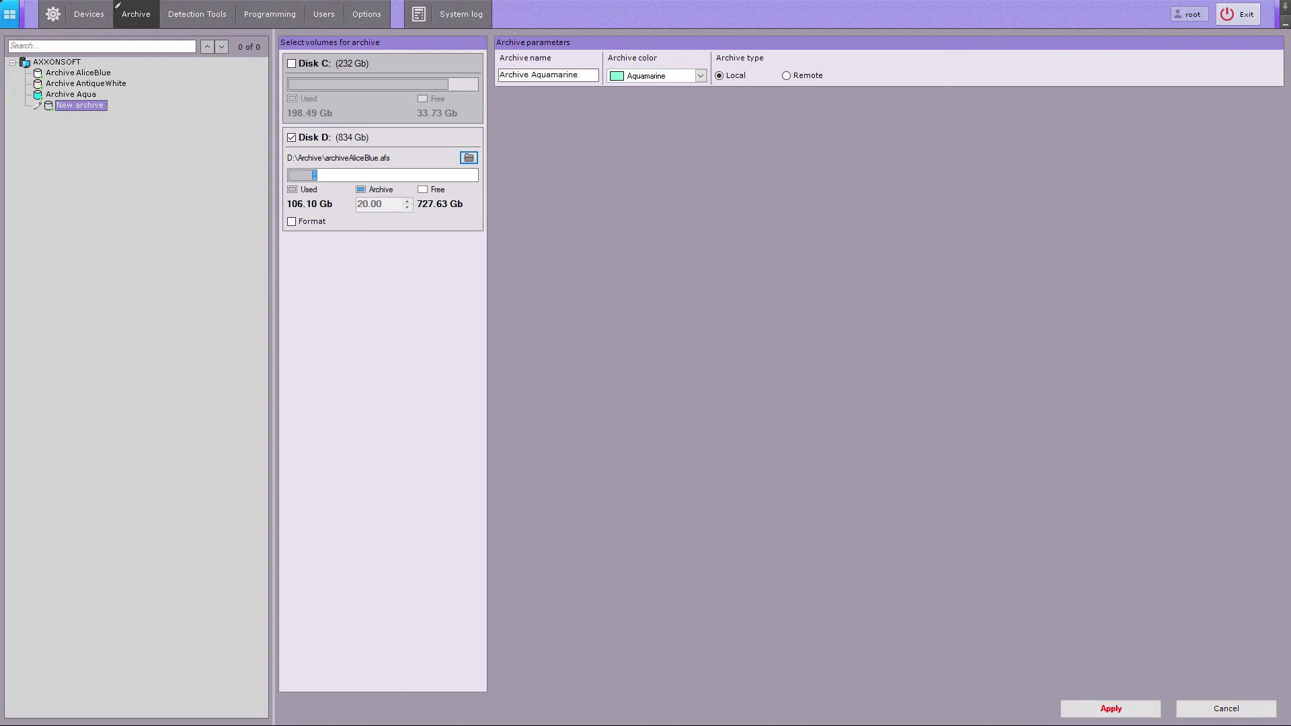
{"action": "left_click", "coordinate": [1102, 715]}
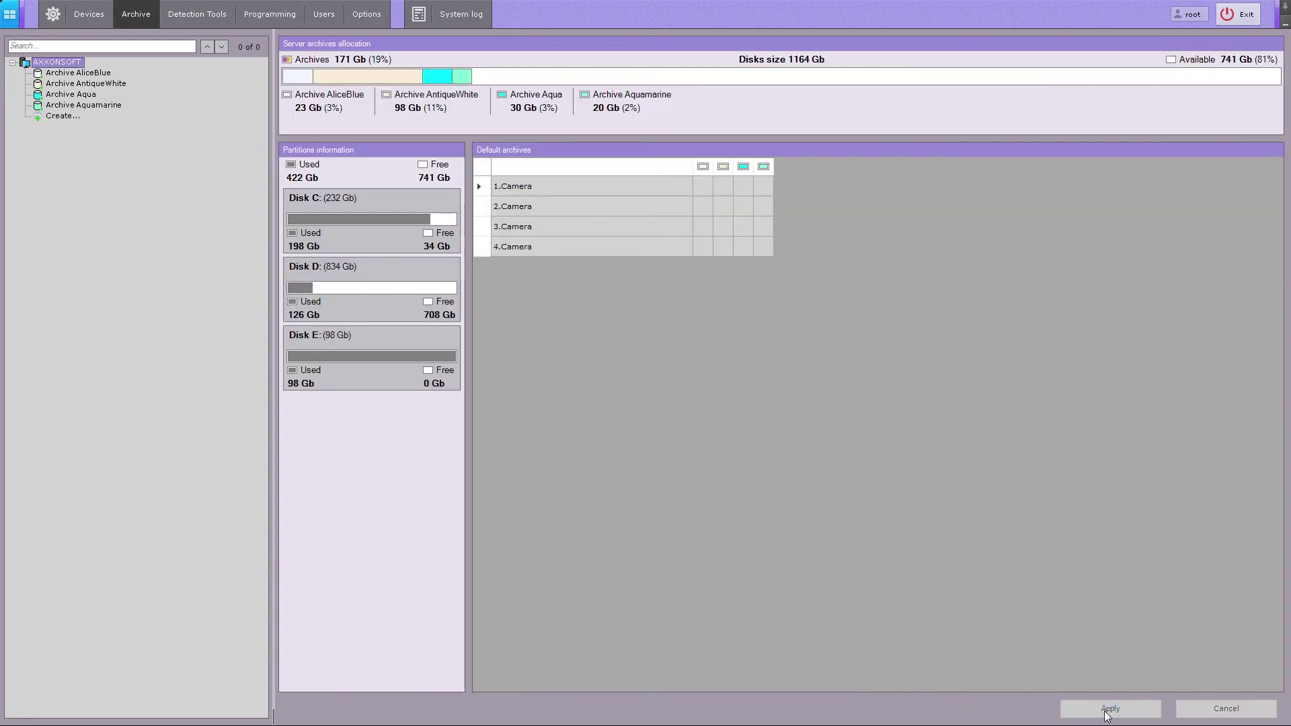
Select Archive Aquamarine to see its 20.00 Gb Disk D settings in state Ready.
{"action": "left_click", "coordinate": [71, 106]}
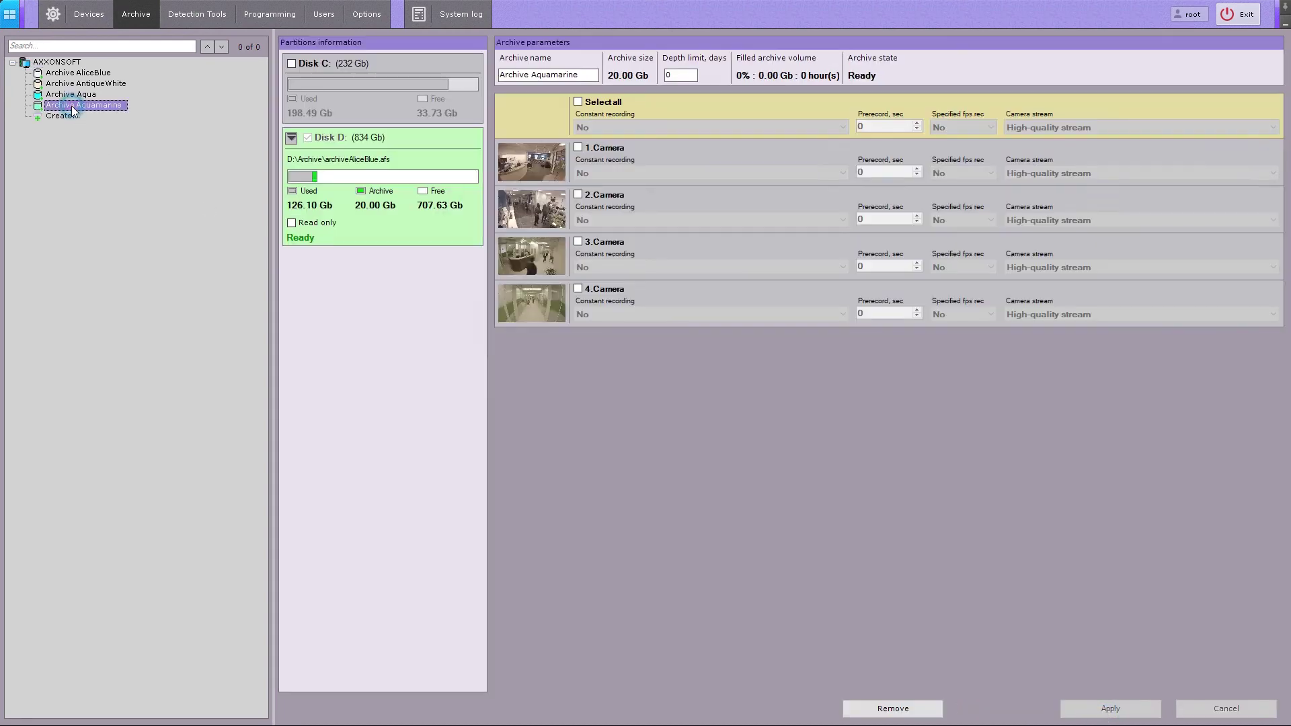